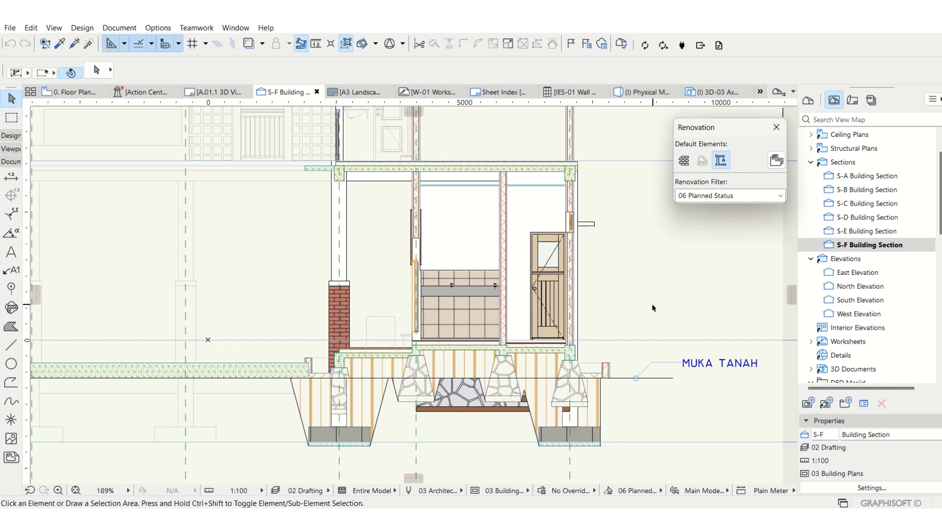
# Step: Open the Profile Manager and move its palette fully into view
pyautogui.click(508, 199)
pyautogui.click(157, 28)
pyautogui.moveTo(169, 43)
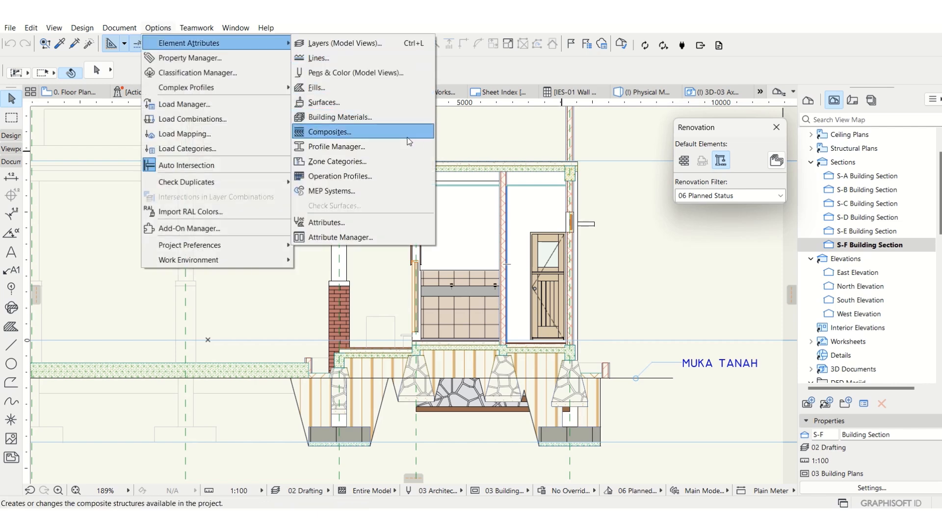
pyautogui.click(392, 142)
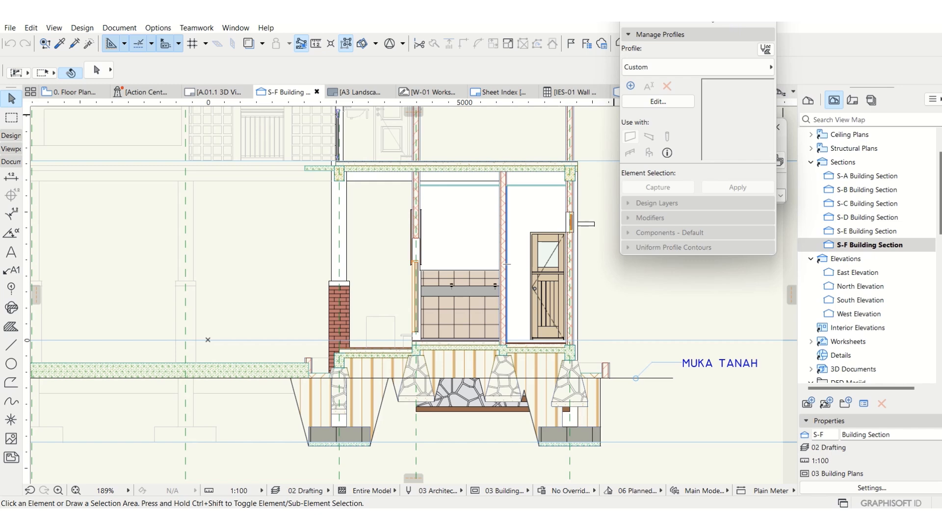
pyautogui.moveTo(707, 9); pyautogui.dragTo(715, 84)
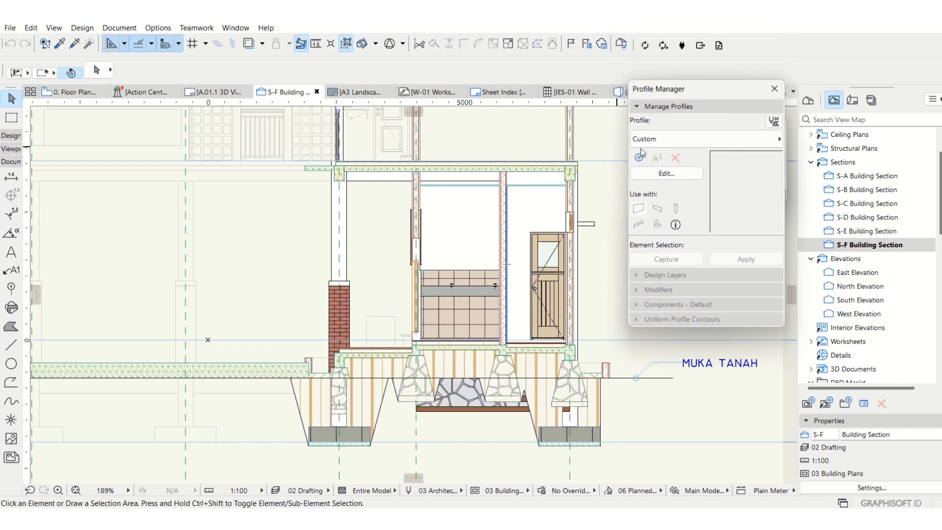
# Step: Open the saved view 0. Floor Plans 01
pyautogui.scroll(1, 898, 202)
pyautogui.scroll(-3, 897, 204)
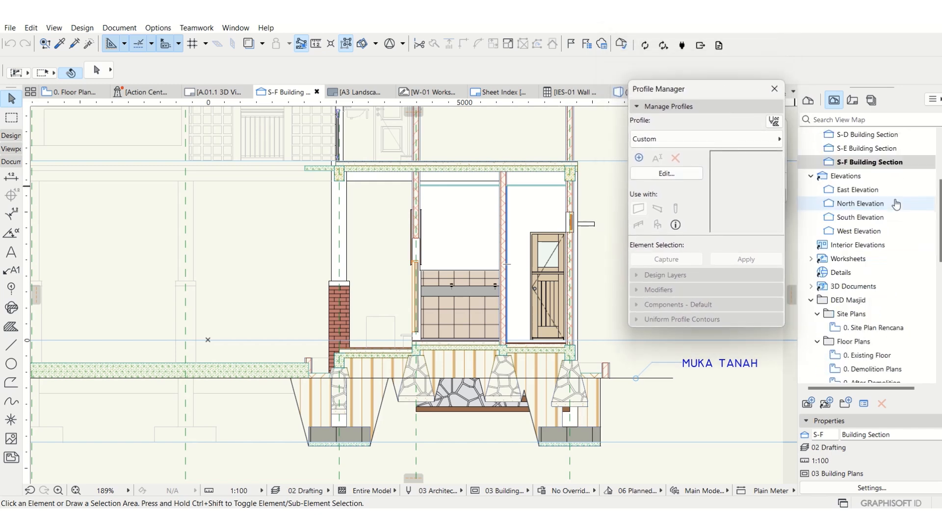
pyautogui.scroll(-3, 888, 221)
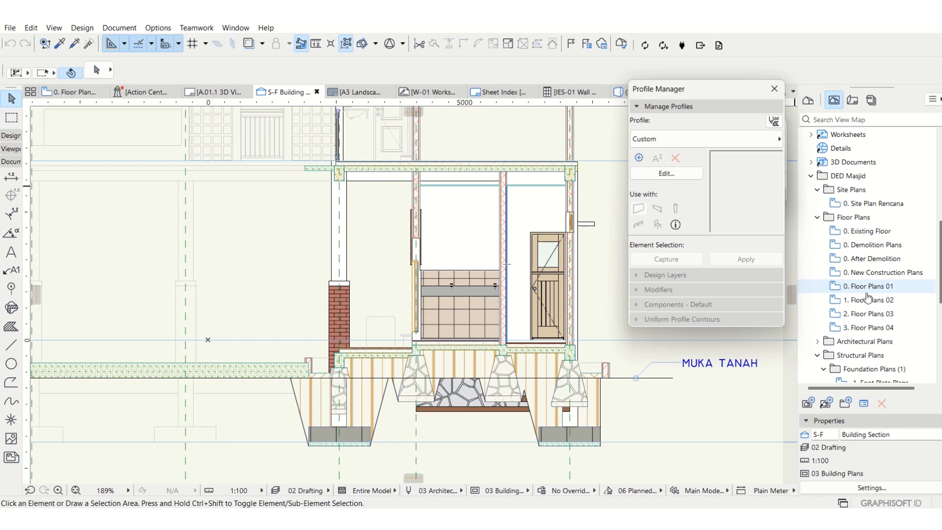
pyautogui.doubleClick(868, 286)
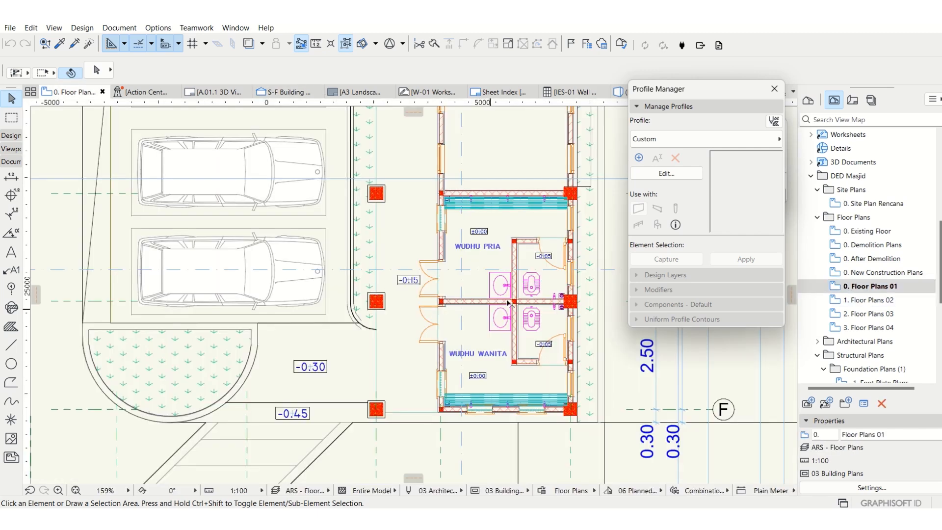
# Step: Capture the Brick Double Plastered wall beside the toilet door in the Wudhu Pria area as a custom profile
pyautogui.scroll(5, 507, 302)
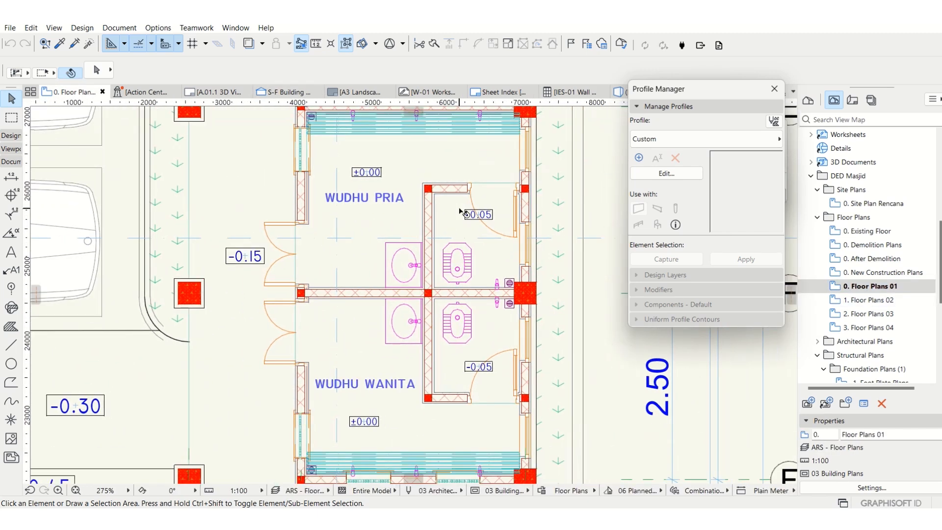
pyautogui.scroll(5, 461, 212)
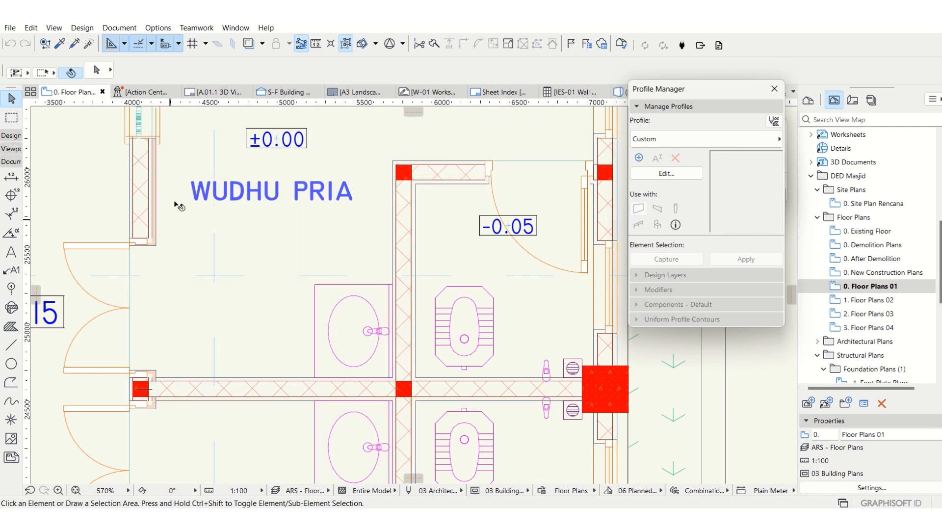
pyautogui.scroll(5, 124, 162)
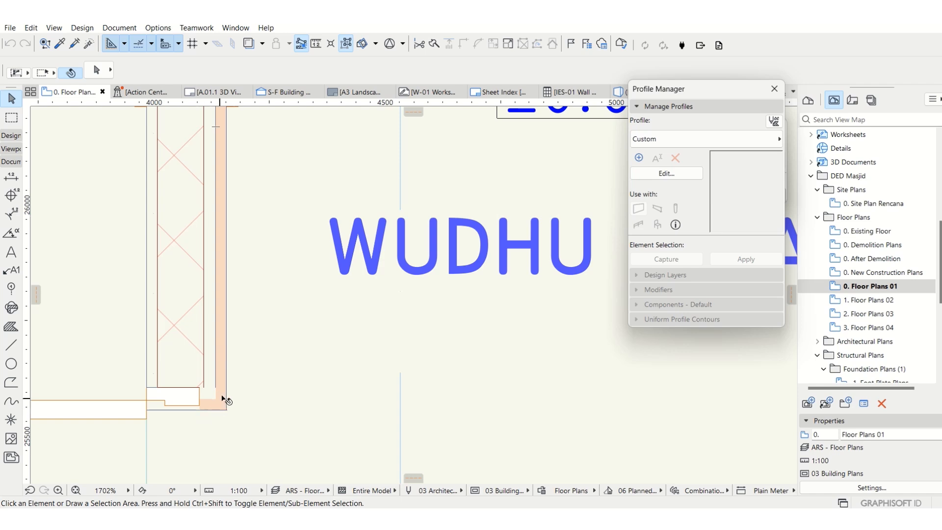
pyautogui.scroll(-8, 187, 178)
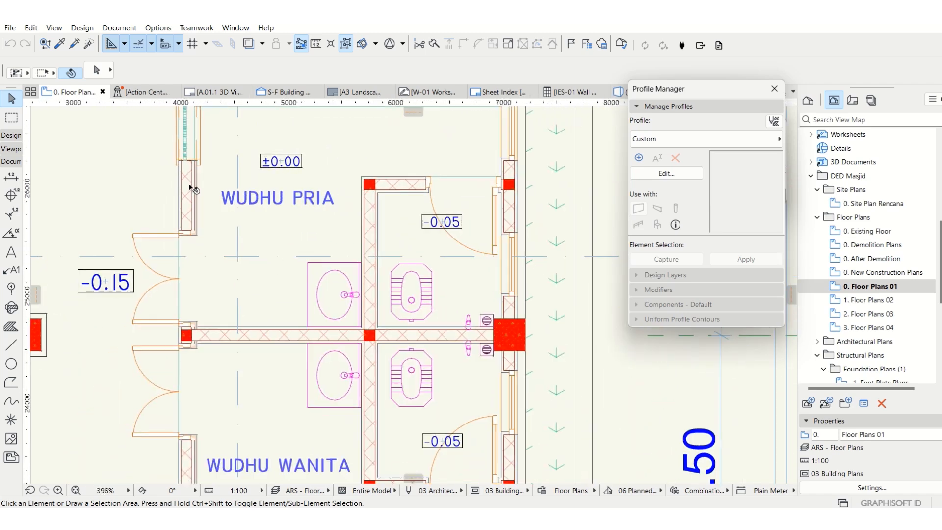
pyautogui.moveTo(360, 269); pyautogui.dragTo(362, 248, button='middle')
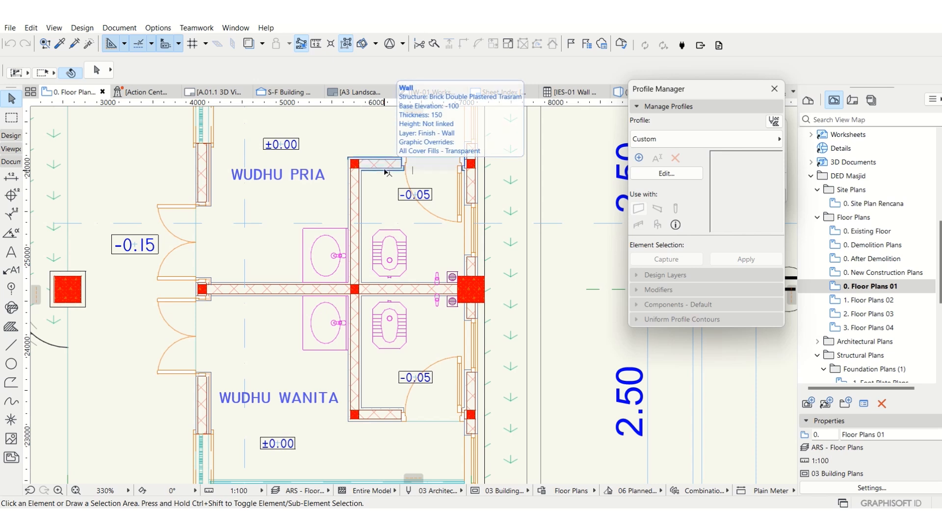
pyautogui.click(387, 172)
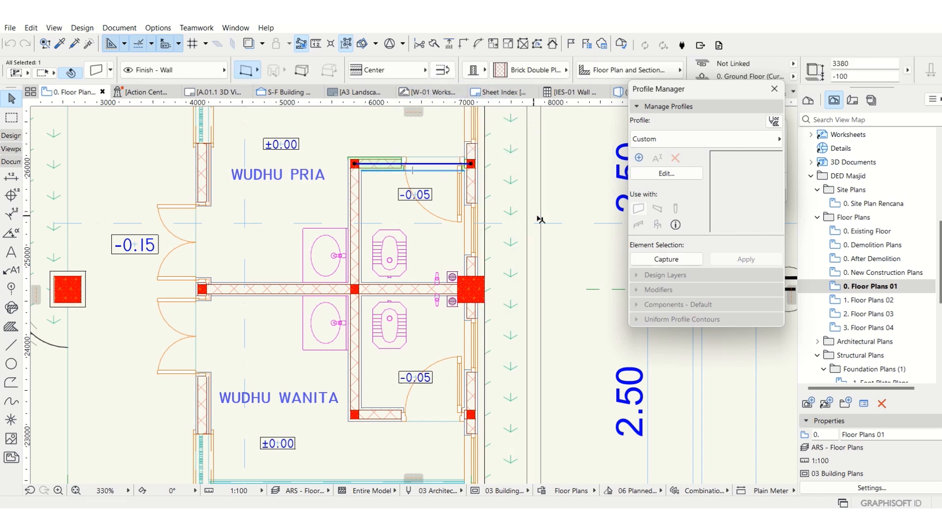
pyautogui.click(688, 260)
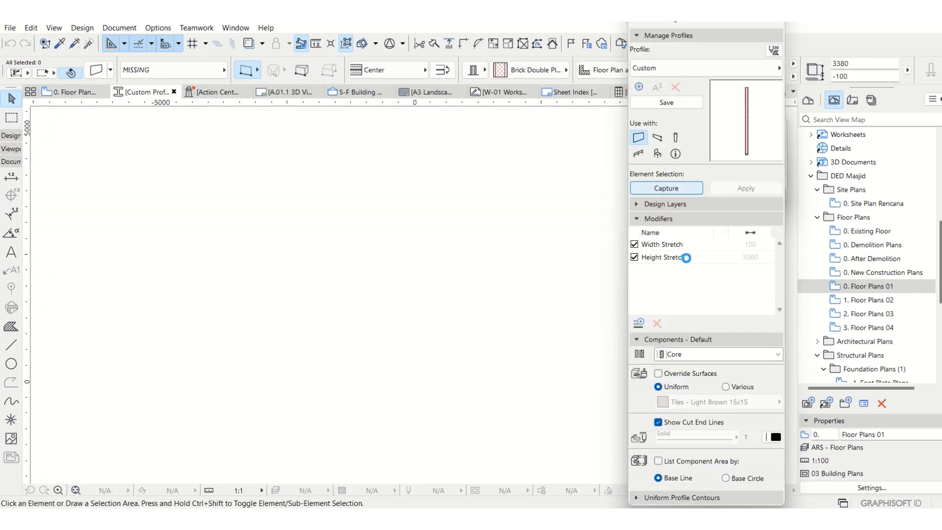
# Step: Draw a 10 × 2000 rectangular fill in the Tile - Floor building material from the base of the profile's right plaster face
pyautogui.scroll(2, 456, 295)
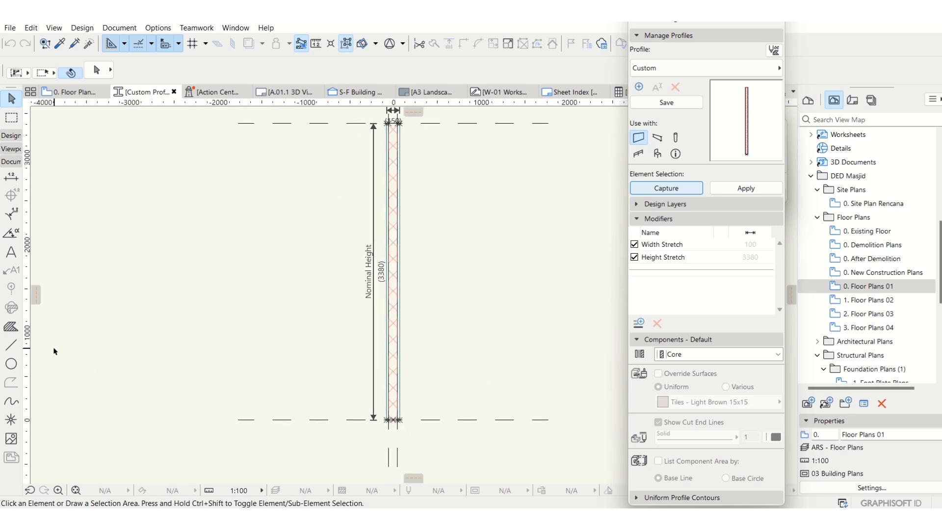
pyautogui.click(10, 327)
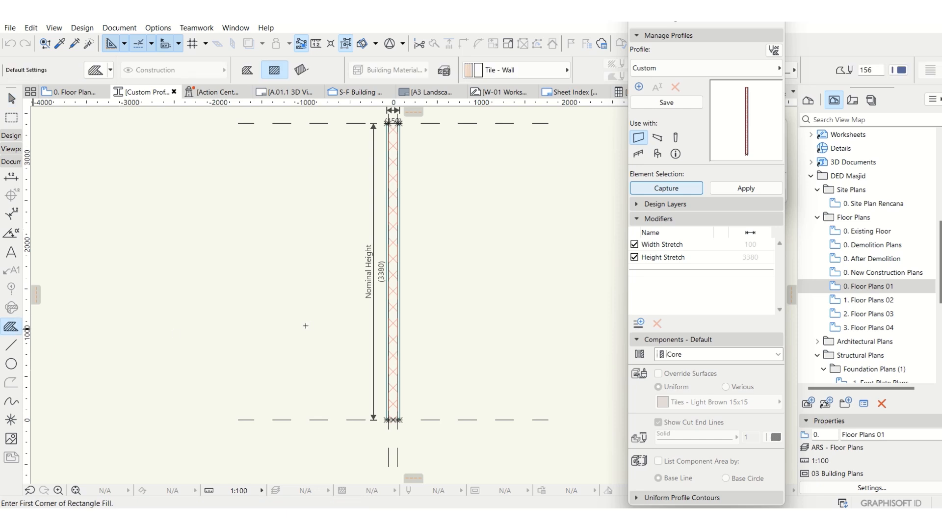
pyautogui.scroll(3, 399, 429)
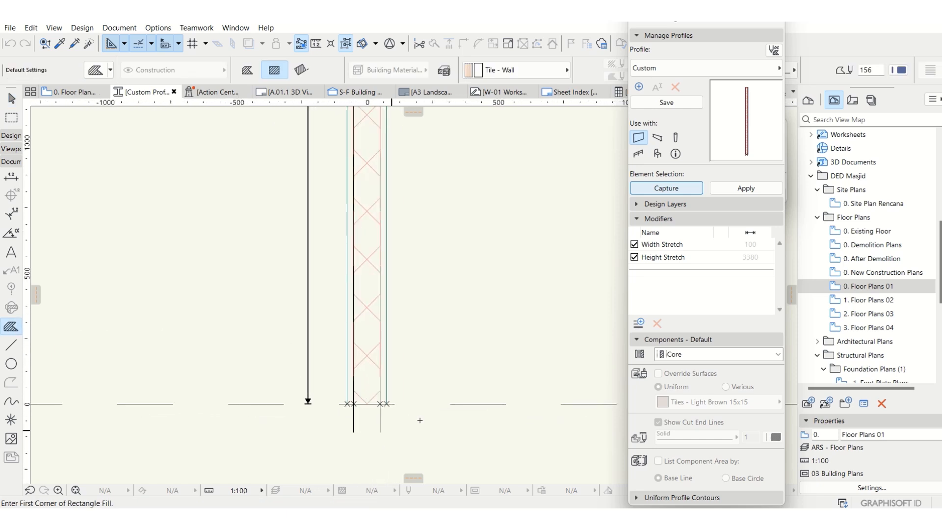
pyautogui.click(520, 72)
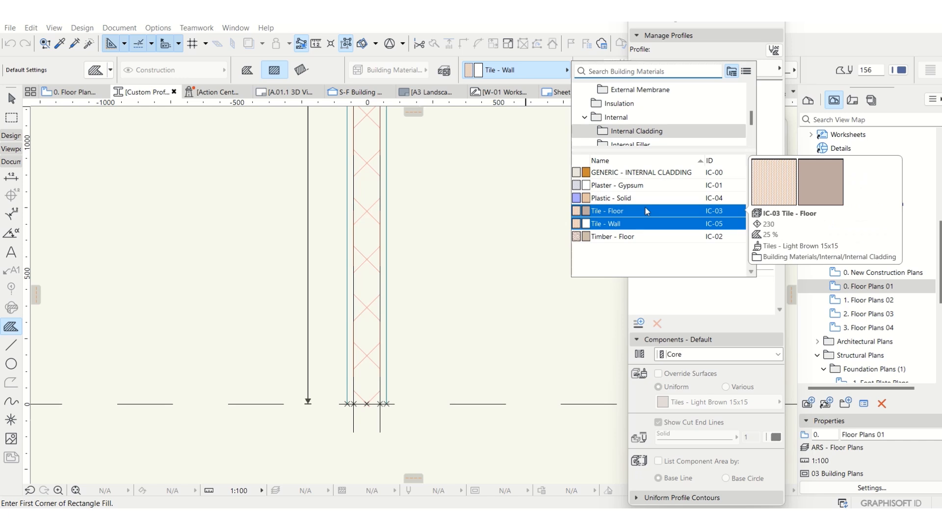
pyautogui.click(645, 206)
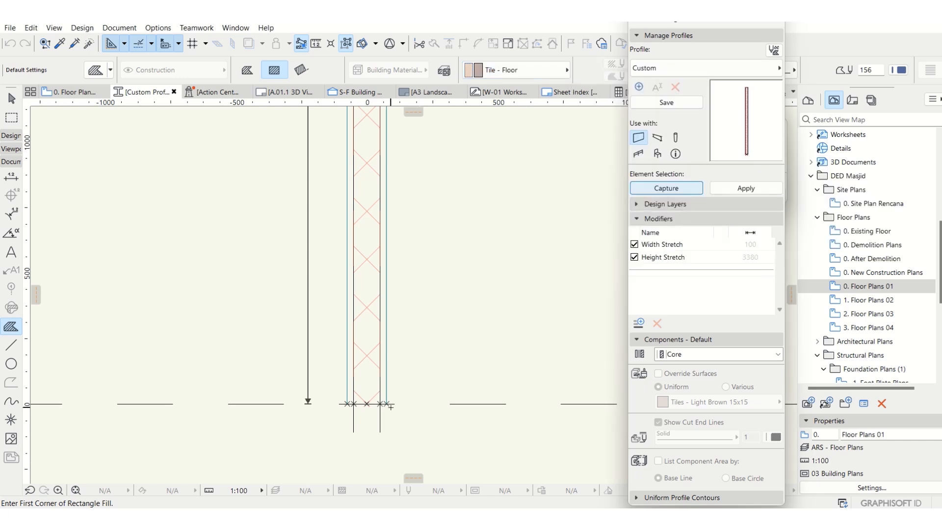
pyautogui.scroll(2, 391, 407)
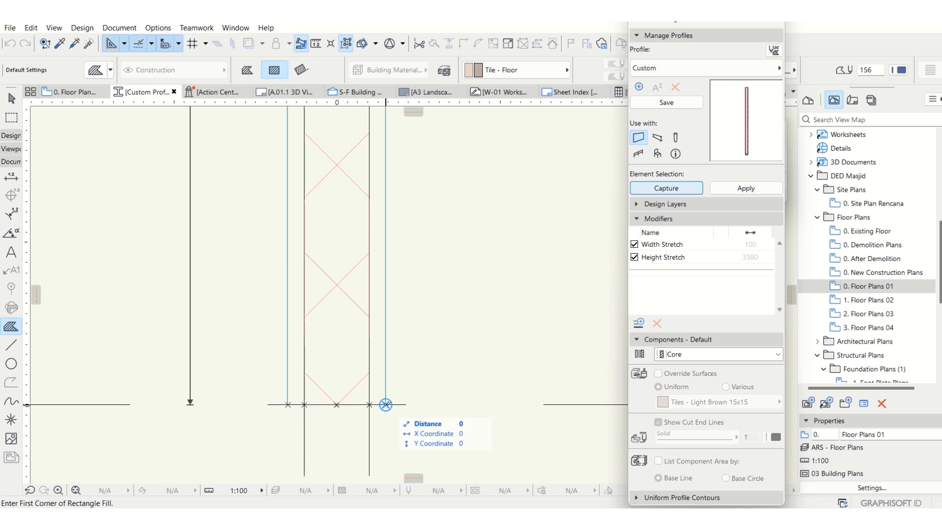
pyautogui.click(386, 404)
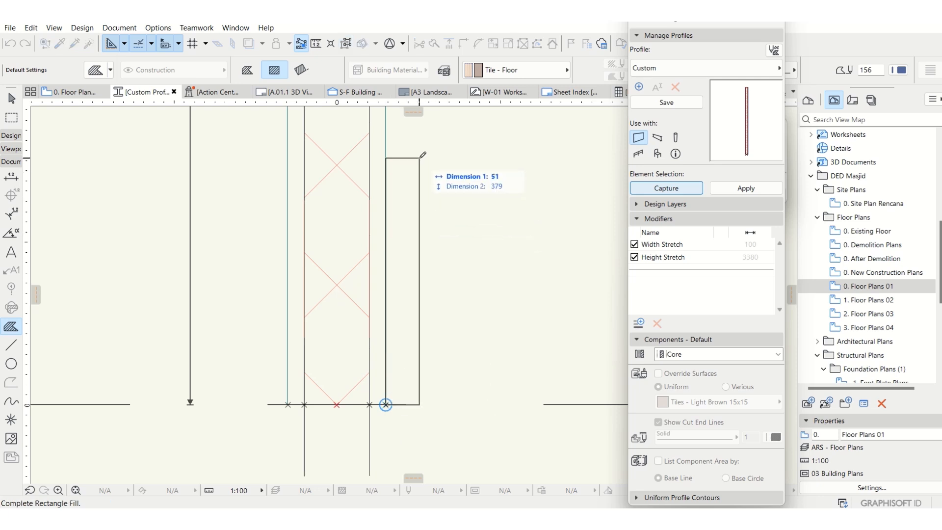
pyautogui.write('10')
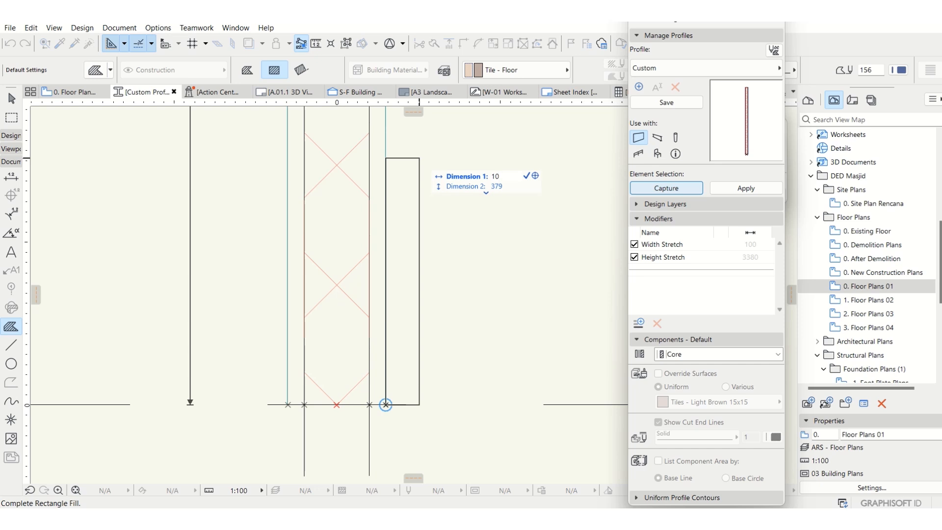
pyautogui.press('Tab')
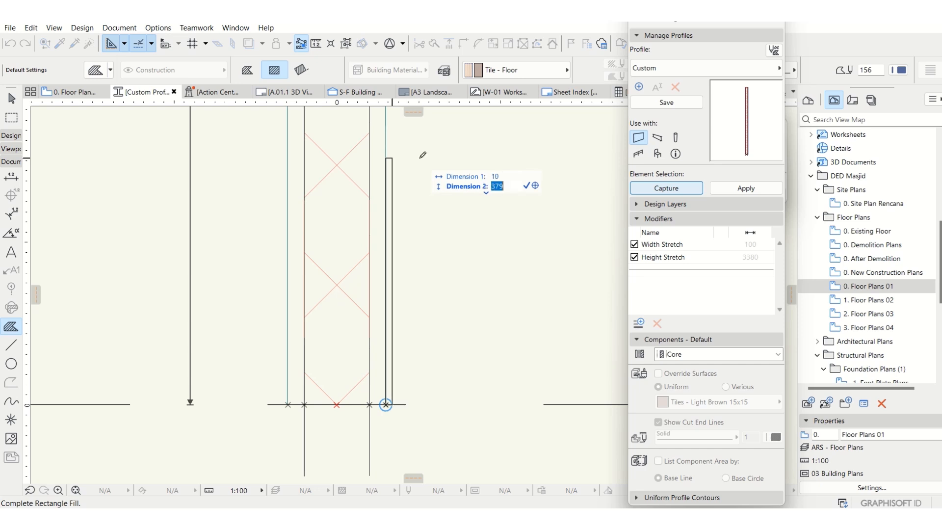
pyautogui.write('2000')
pyautogui.press('Return')
# Step: Override the surface of the new tile component with Tiles - Light Brown 15x15
pyautogui.scroll(-3, 422, 274)
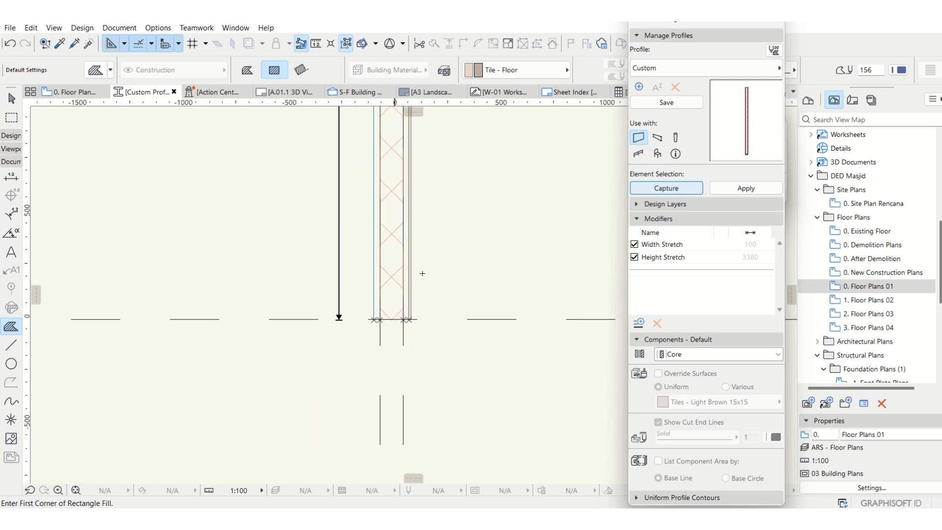
pyautogui.scroll(4, 423, 274)
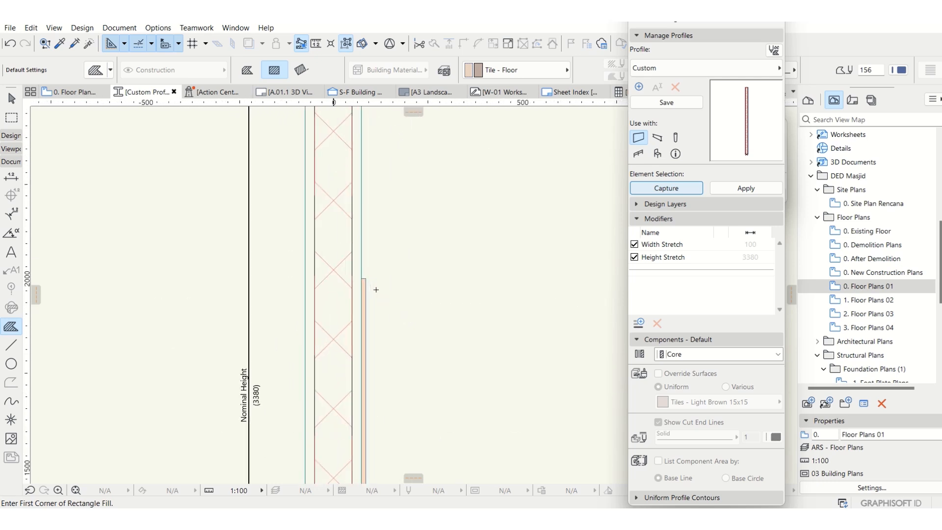
pyautogui.scroll(4, 375, 289)
pyautogui.press('Escape')
pyautogui.click(356, 273)
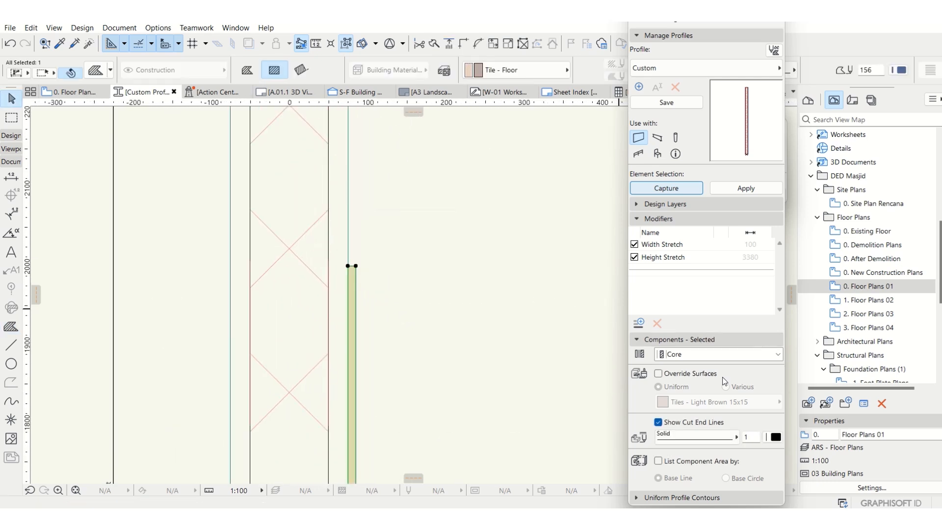
pyautogui.click(658, 374)
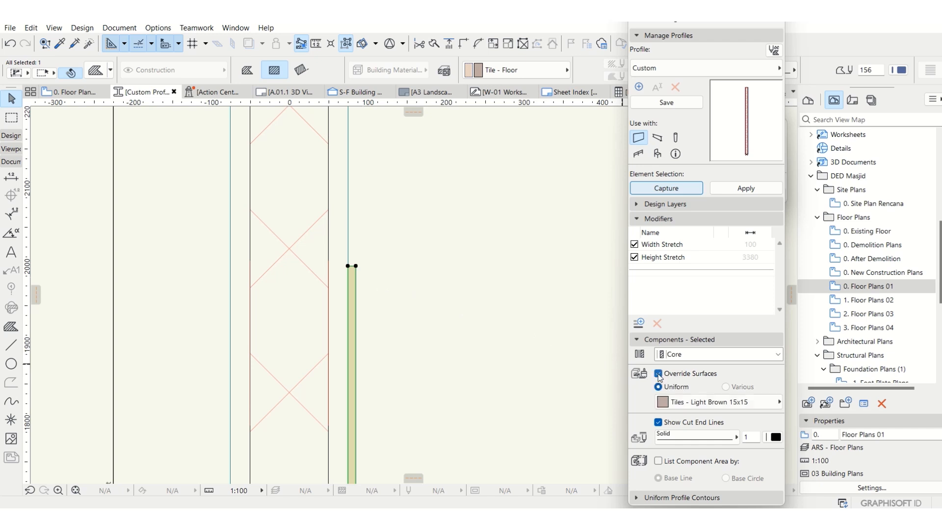
pyautogui.click(702, 402)
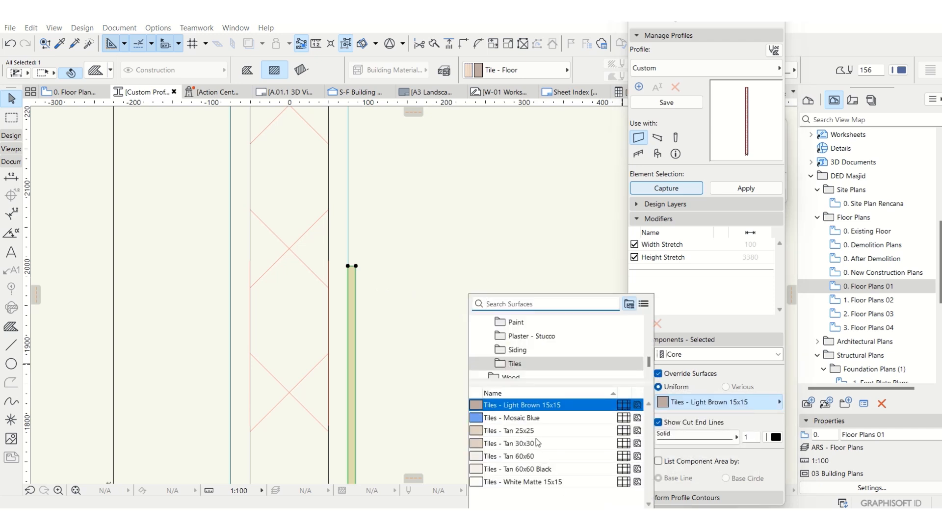
pyautogui.click(539, 405)
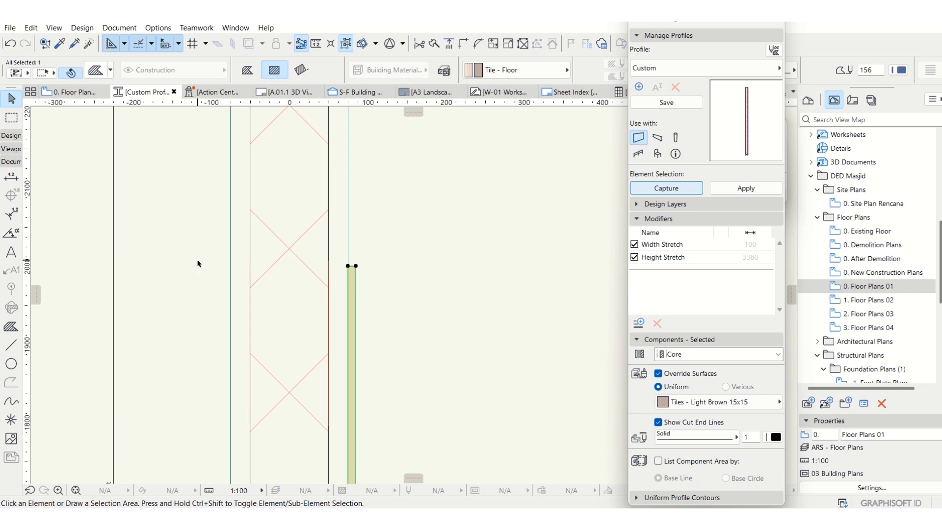
# Step: Copy the tile component horizontally onto the outer face of the opposite plaster layer, then deselect it
pyautogui.hotkey('ctrl', 'd')
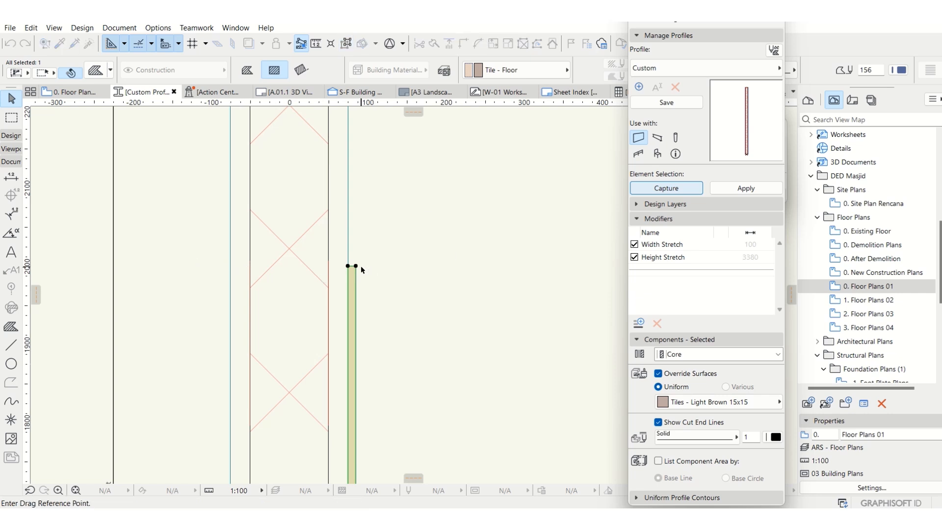
pyautogui.click(356, 266)
pyautogui.click(231, 266)
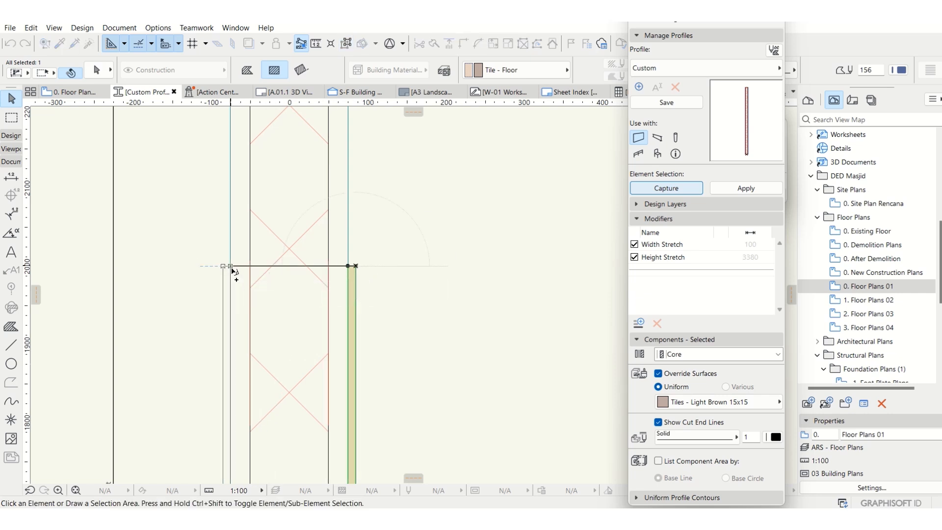
pyautogui.click(454, 282)
pyautogui.scroll(-6, 401, 218)
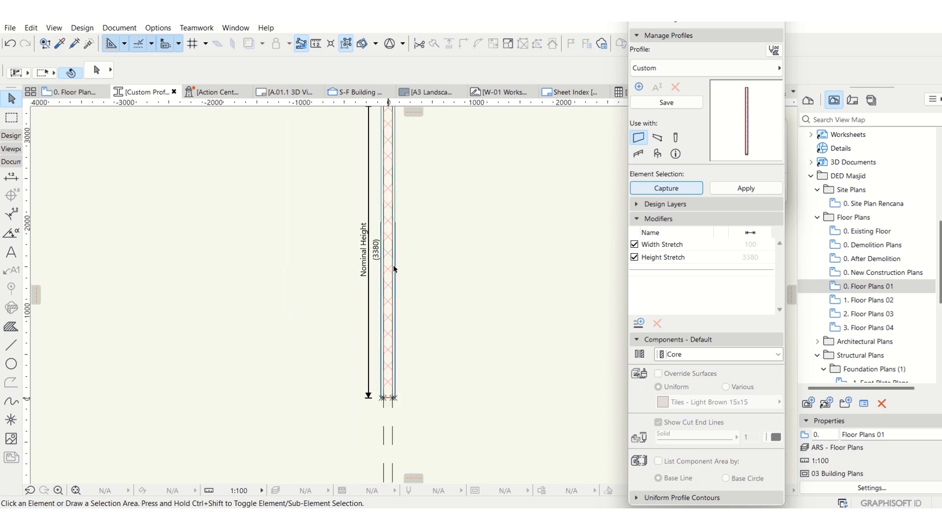
pyautogui.scroll(3, 393, 269)
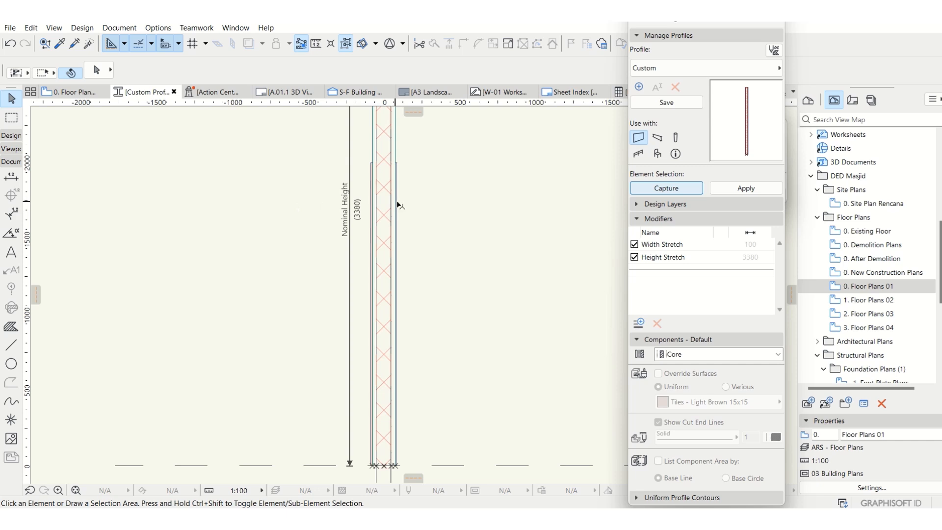
pyautogui.moveTo(408, 217); pyautogui.dragTo(412, 233, button='middle')
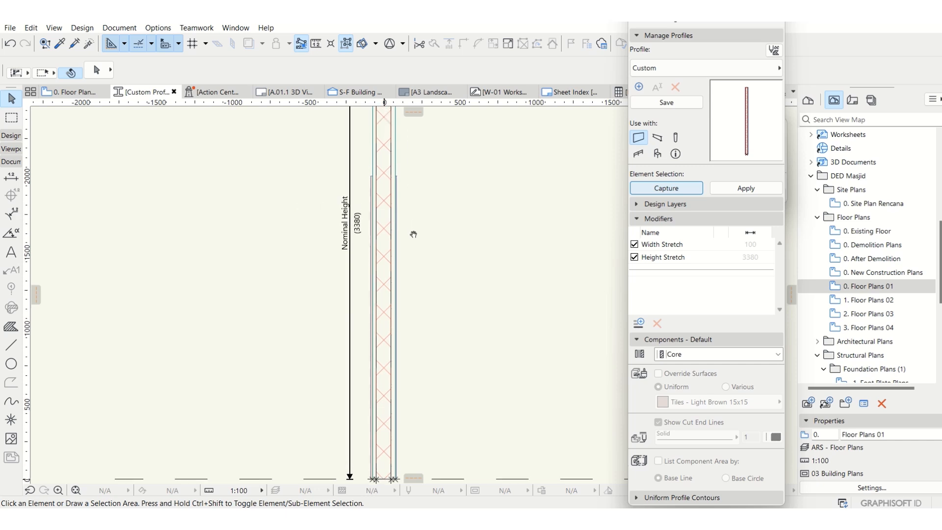
pyautogui.moveTo(428, 277); pyautogui.dragTo(425, 273, button='middle')
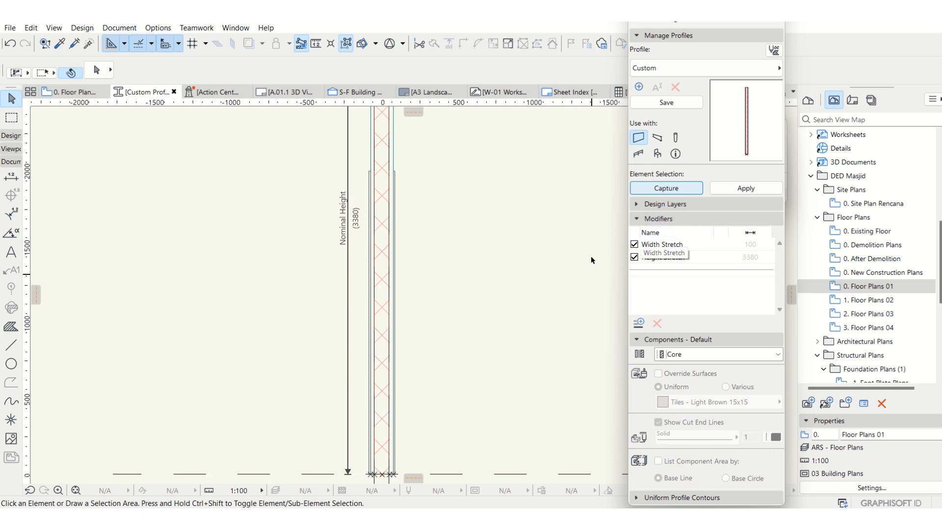
pyautogui.scroll(5, 387, 186)
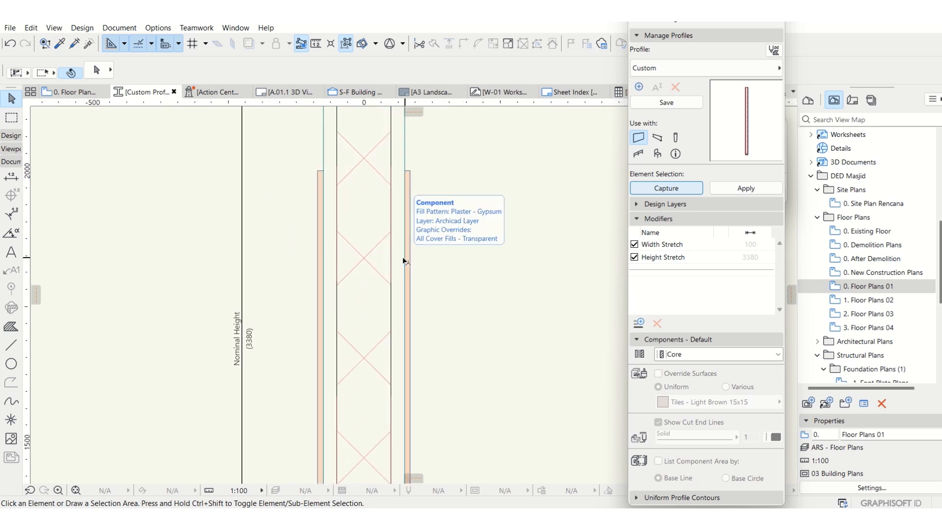
# Step: Save the custom profile under the name "Wall - Keramik dinding kamar mandi"
pyautogui.scroll(-1, 402, 258)
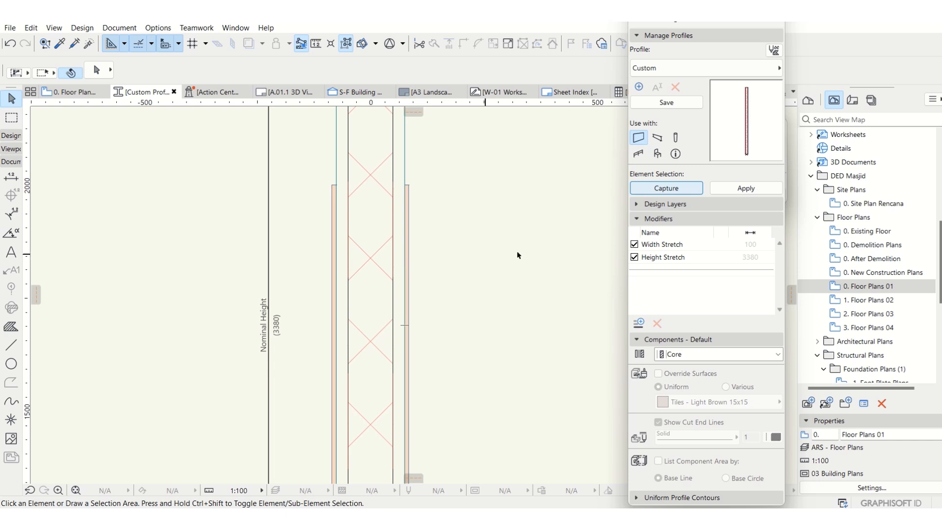
pyautogui.scroll(4, 385, 189)
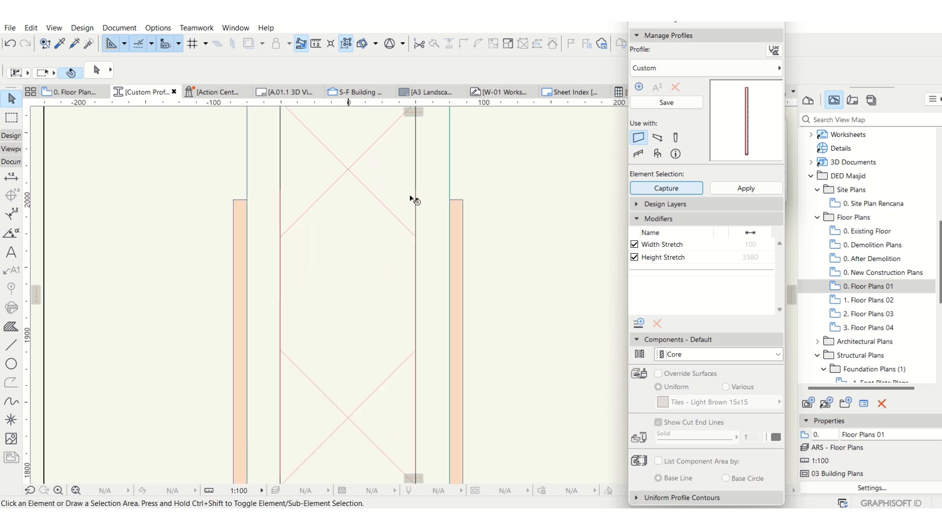
pyautogui.click(456, 210)
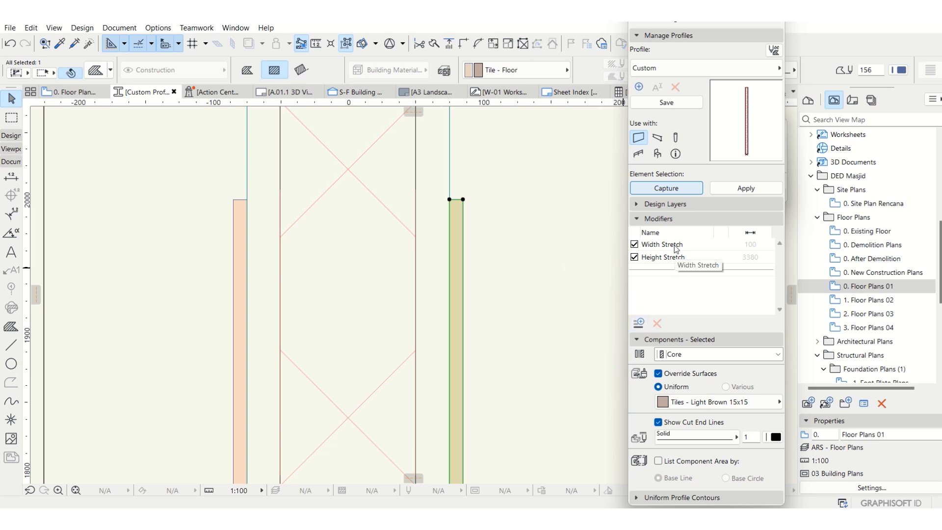
pyautogui.click(639, 324)
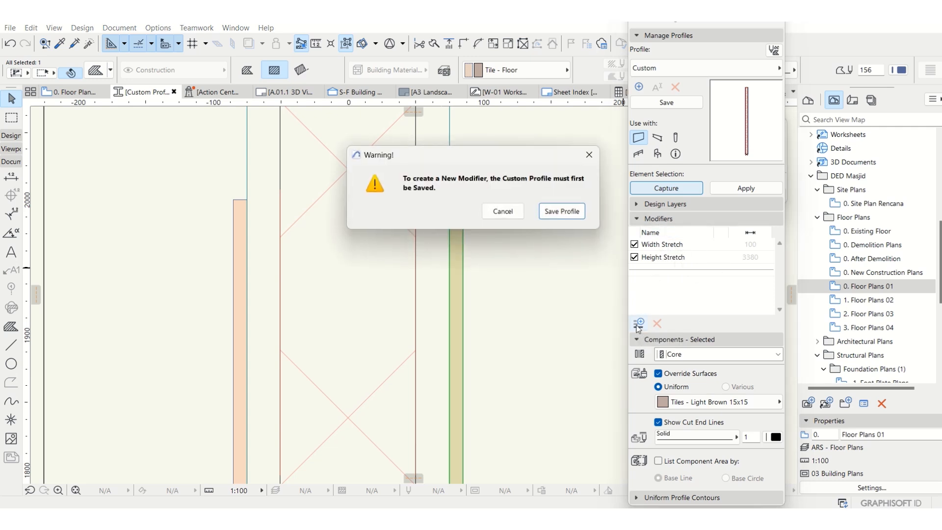
pyautogui.click(562, 211)
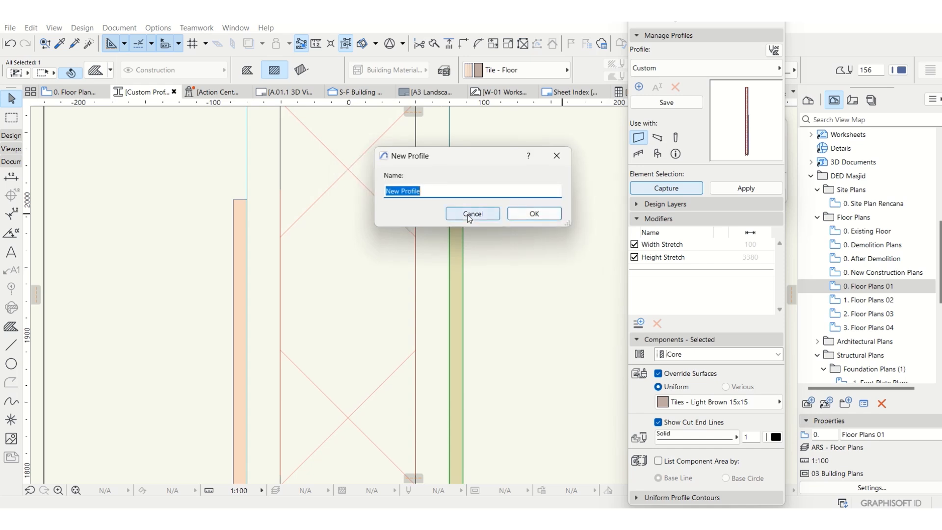
pyautogui.write('Wal')
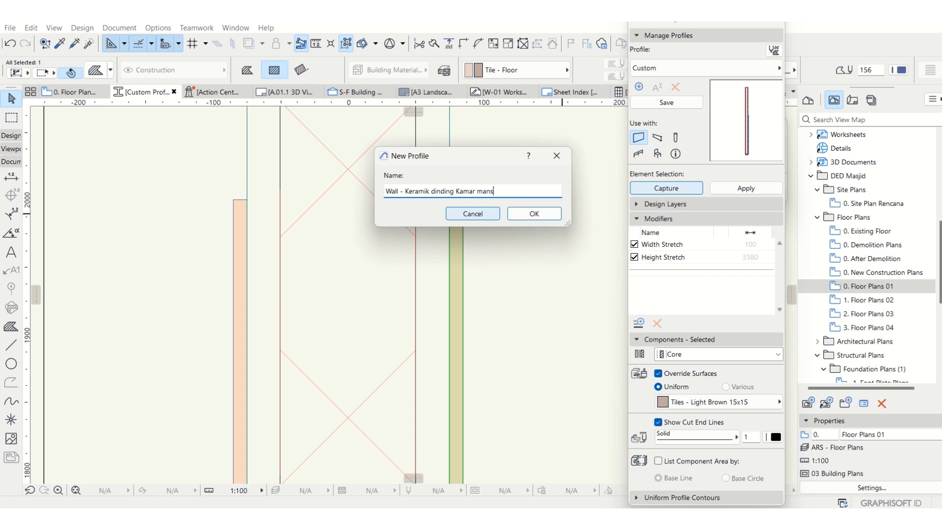
pyautogui.click(459, 191)
pyautogui.press('BackSpace')
pyautogui.write('k')
pyautogui.click(533, 214)
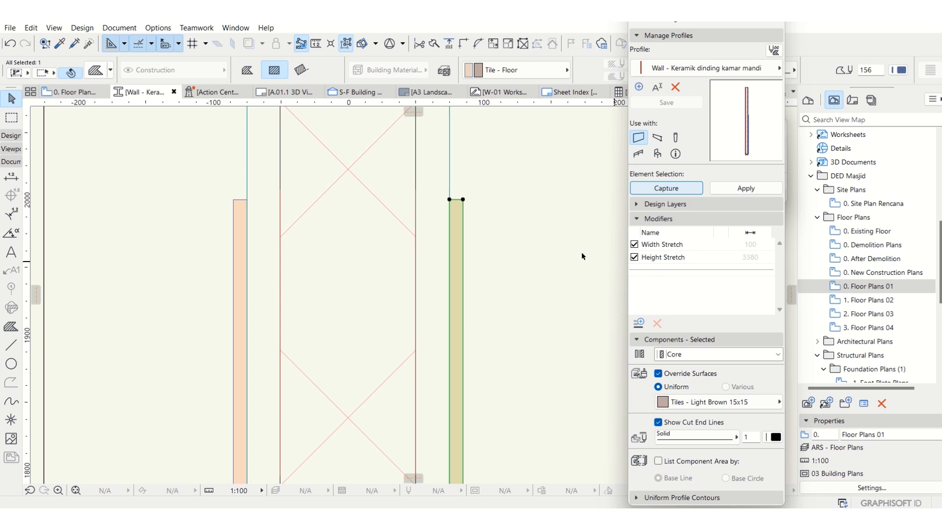
# Step: Select the right tile component and create a new offset modifier named "Tinggi keramik a"
pyautogui.click(511, 207)
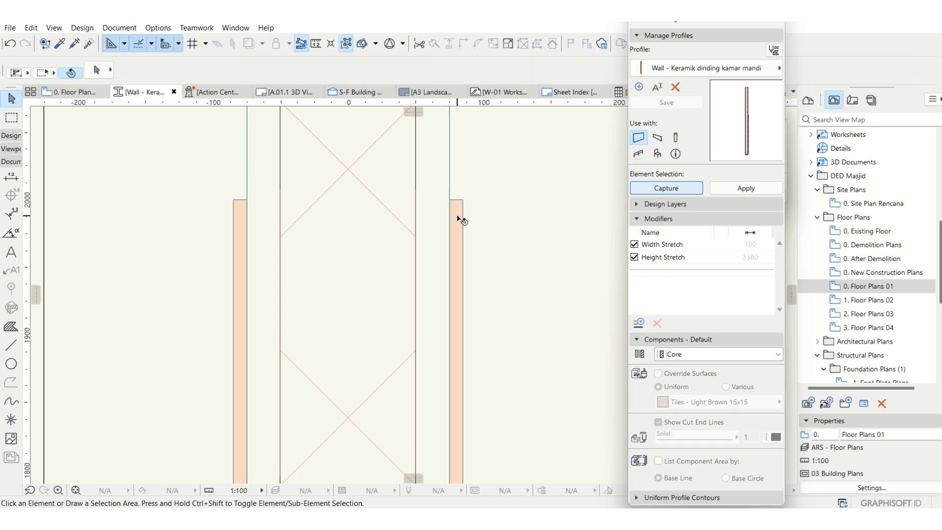
pyautogui.click(458, 219)
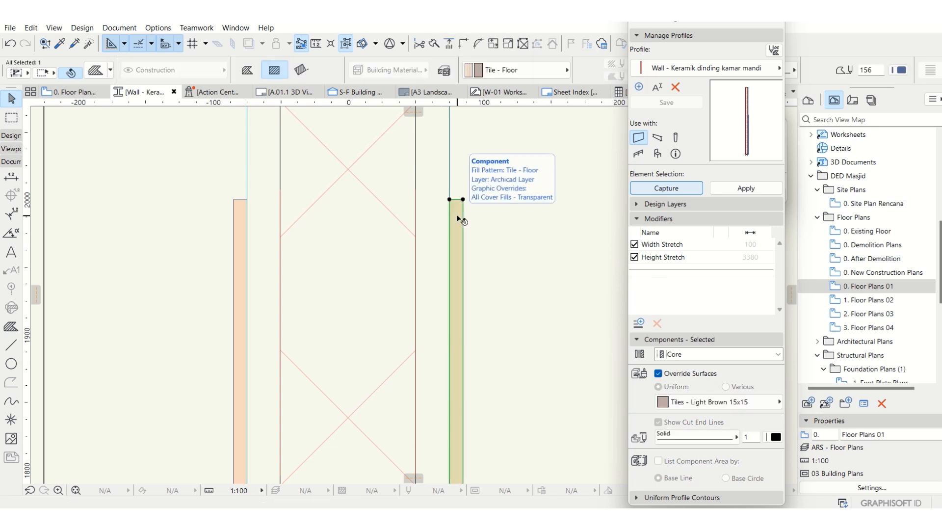
pyautogui.click(638, 324)
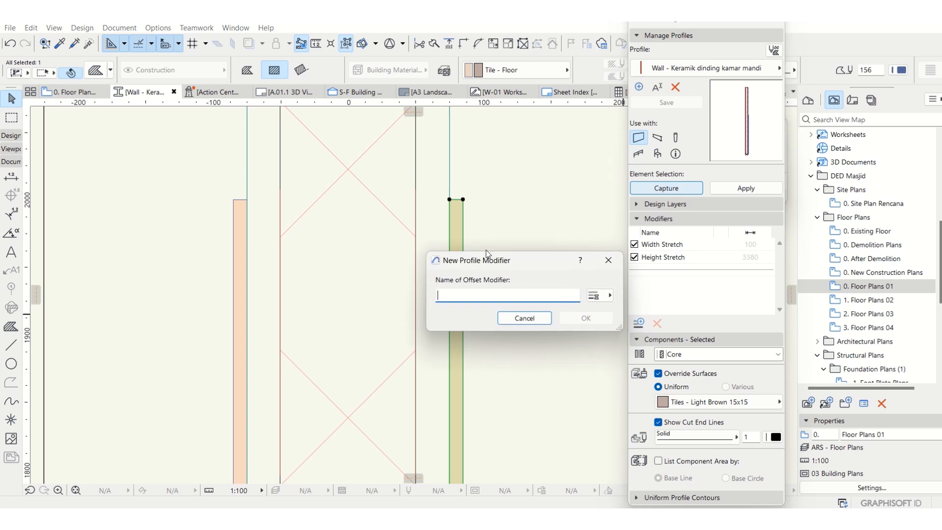
pyautogui.write('Tinggi keramik a')
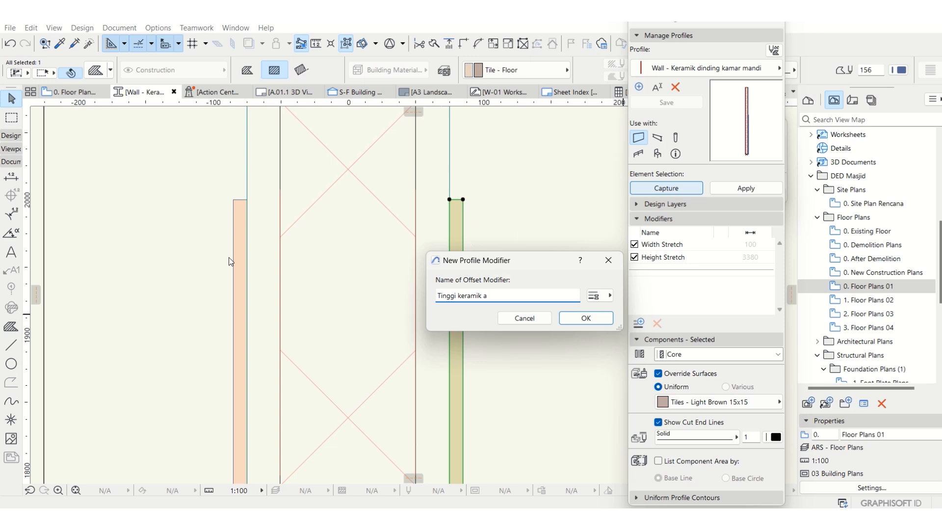
pyautogui.click(576, 318)
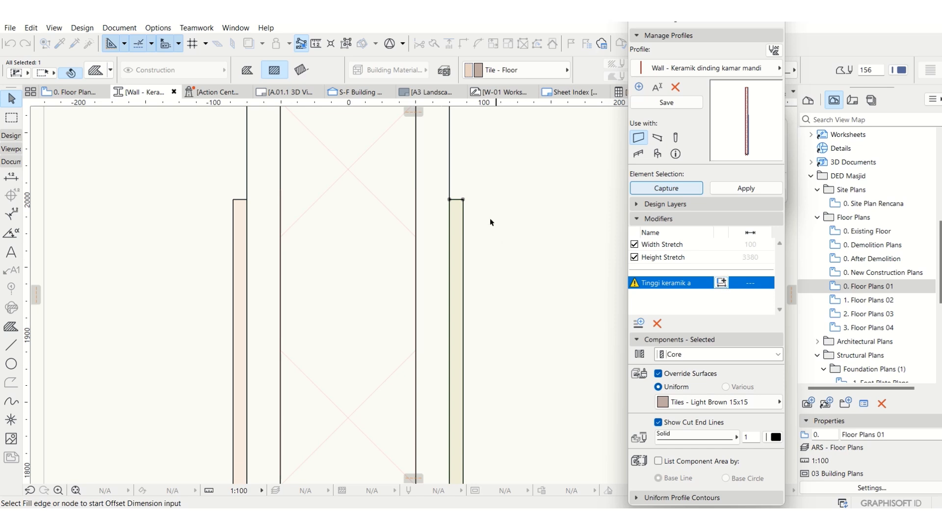
# Step: Define the Tinggi keramik a offset from the right tile's top edge to its bottom outer corner, placing the dimension outside the wall
pyautogui.scroll(5, 461, 191)
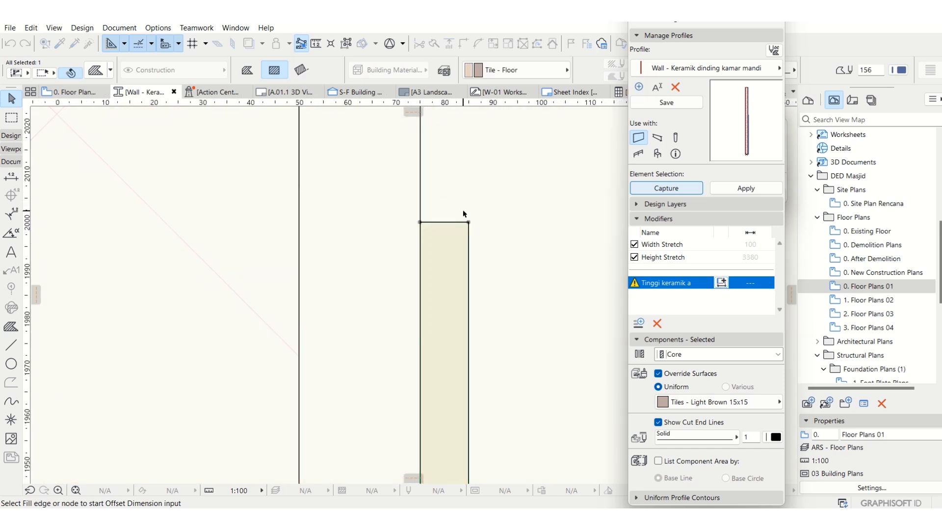
pyautogui.scroll(-5, 459, 222)
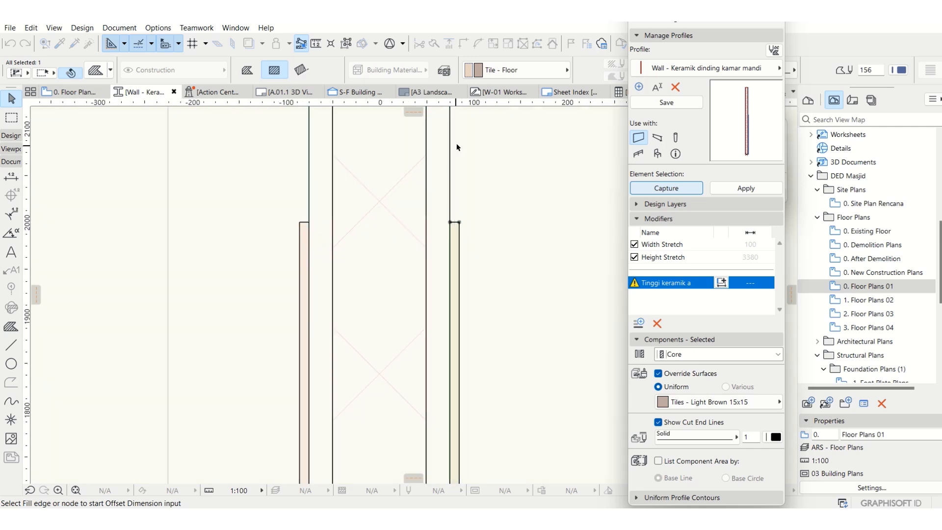
pyautogui.click(460, 345)
pyautogui.scroll(5, 465, 163)
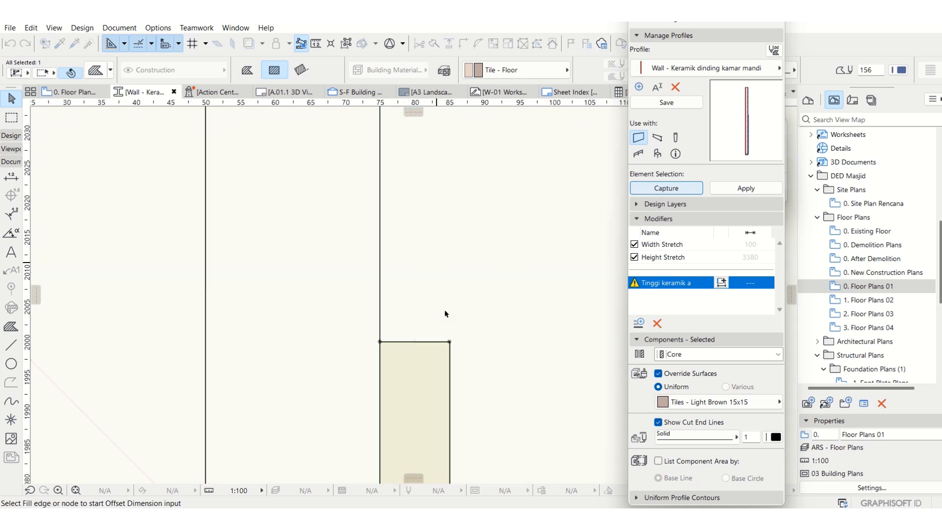
pyautogui.click(427, 343)
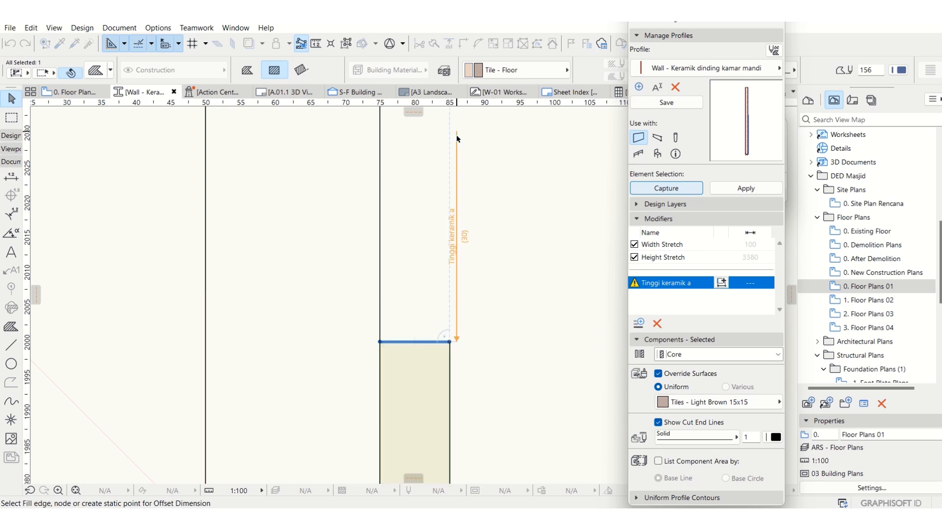
pyautogui.scroll(-6, 473, 180)
pyautogui.scroll(-10, 447, 307)
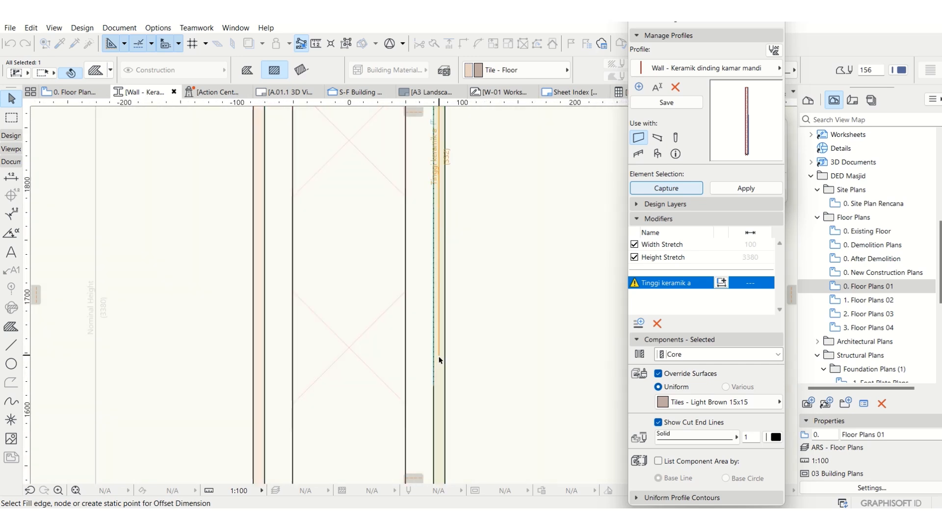
pyautogui.scroll(-14, 419, 313)
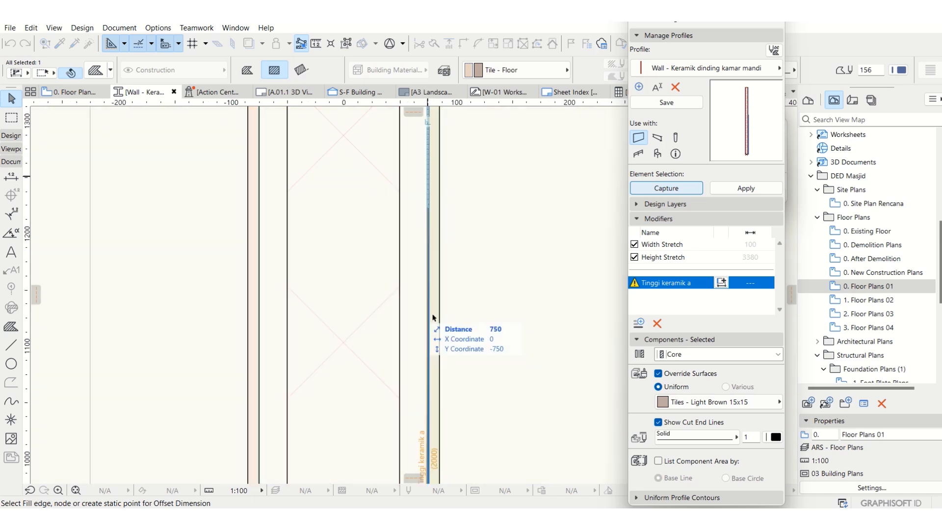
pyautogui.scroll(-12, 425, 221)
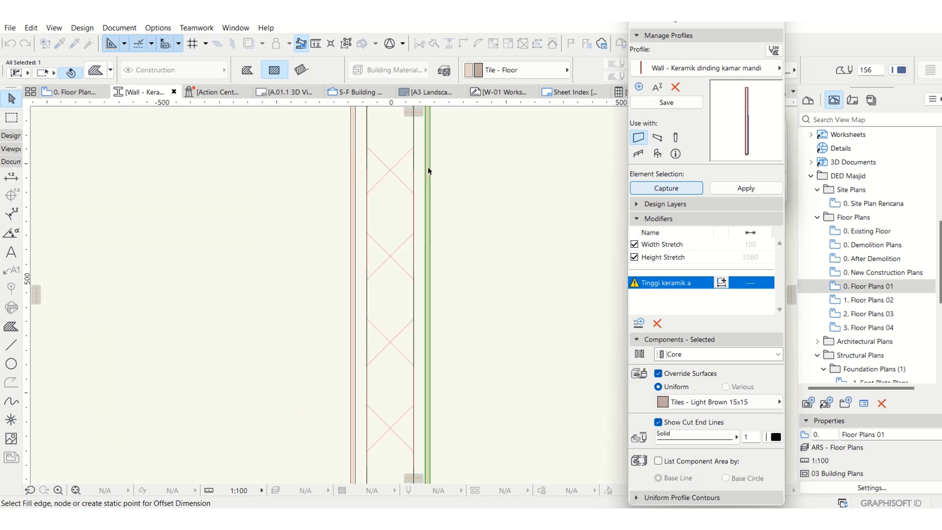
pyautogui.scroll(5, 433, 316)
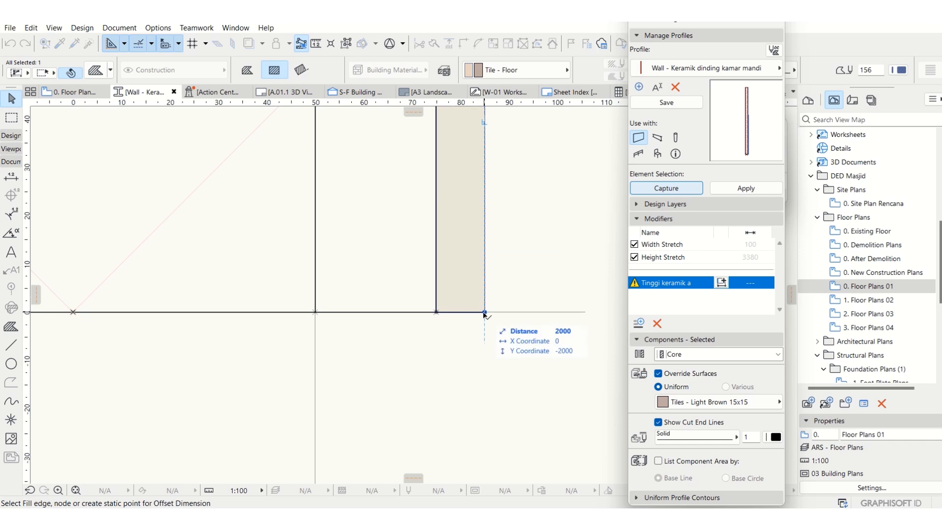
pyautogui.click(485, 313)
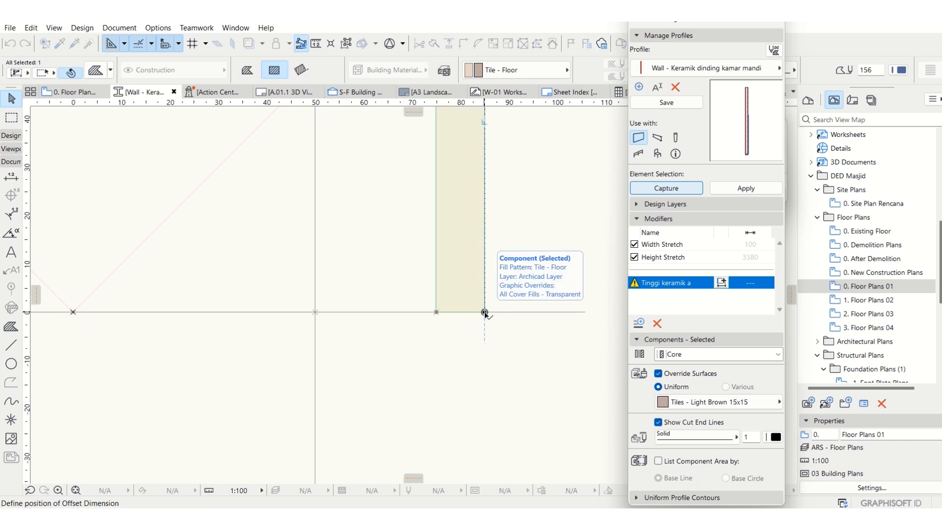
pyautogui.scroll(-8, 381, 346)
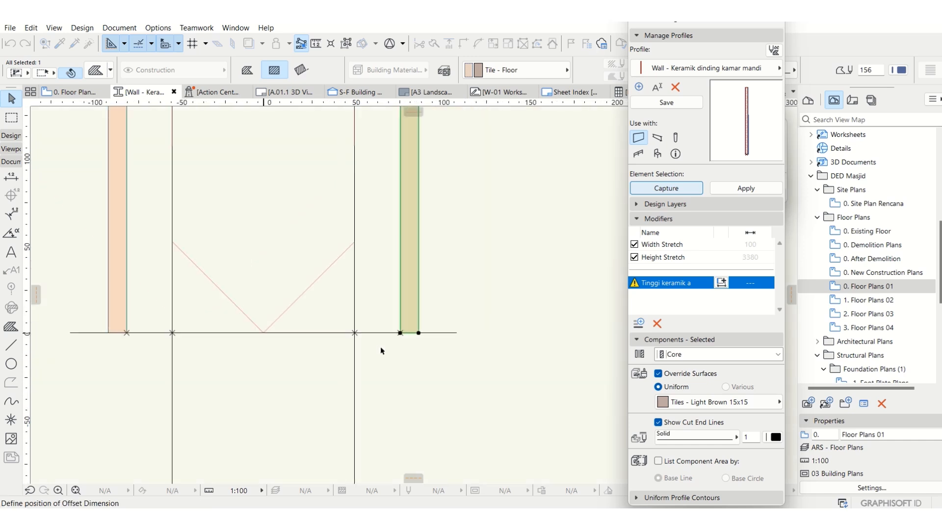
pyautogui.click(457, 278)
# Step: Select the left tile component and create a second offset modifier named "Tinggi keramik b"
pyautogui.scroll(-3, 486, 329)
pyautogui.scroll(-2, 483, 328)
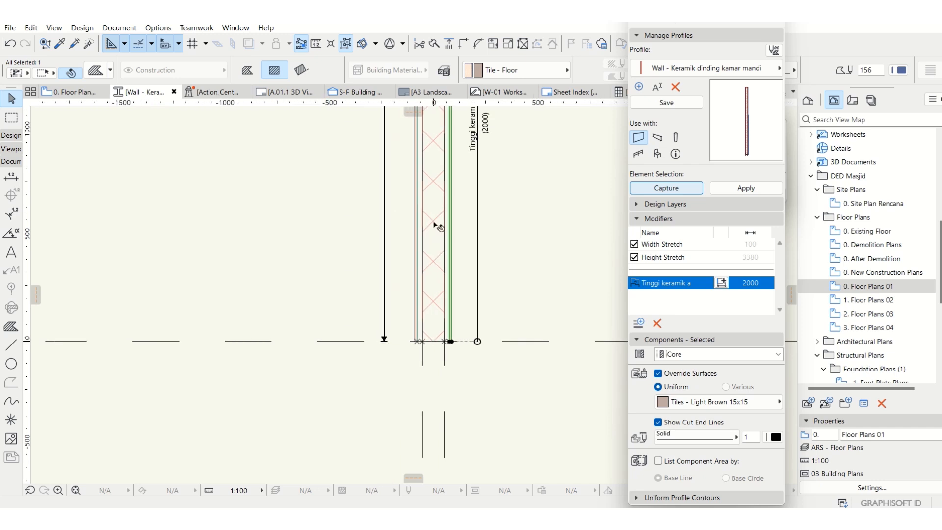
pyautogui.scroll(-2, 436, 196)
pyautogui.moveTo(436, 185); pyautogui.dragTo(414, 281, button='middle')
pyautogui.moveTo(410, 177); pyautogui.dragTo(404, 184, button='middle')
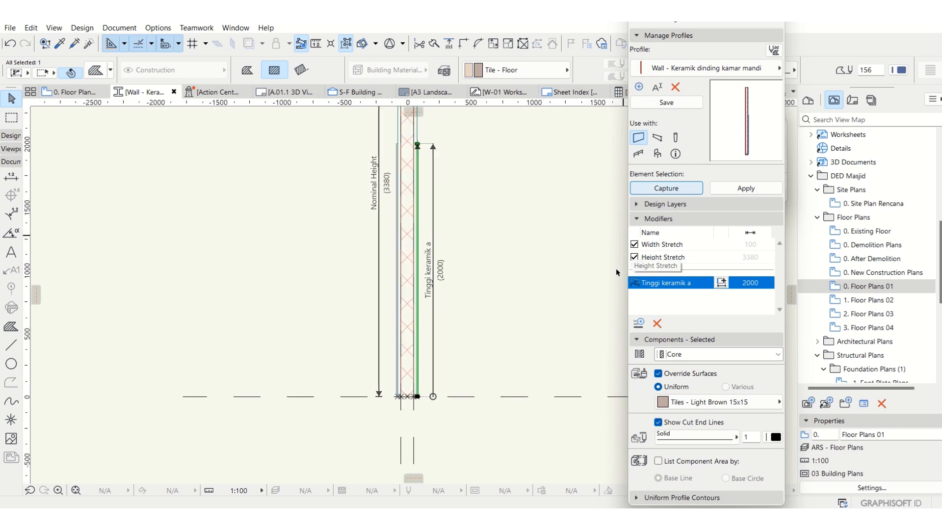
pyautogui.scroll(7, 395, 152)
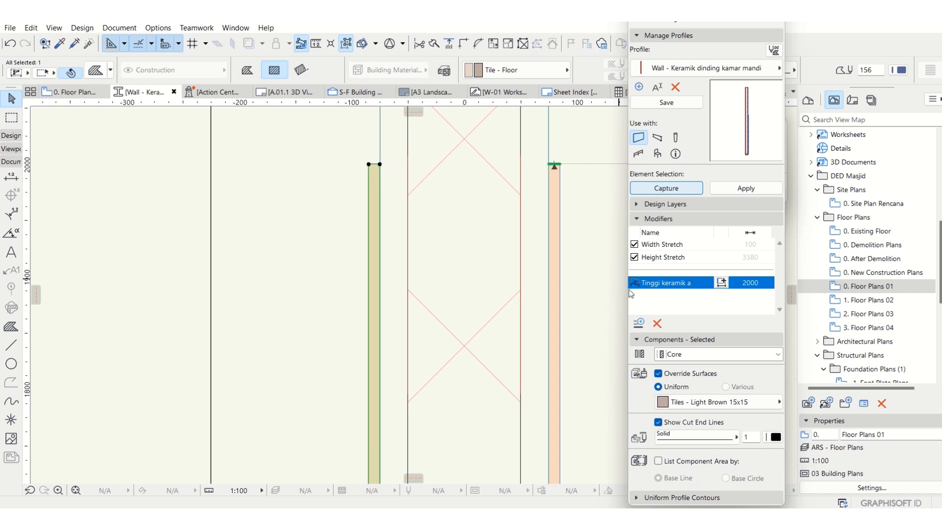
pyautogui.click(639, 324)
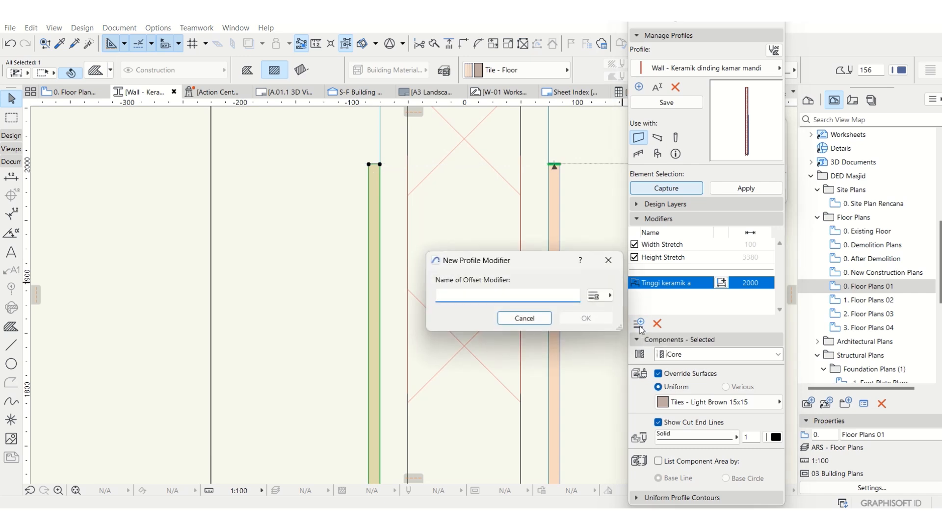
pyautogui.write('Ting')
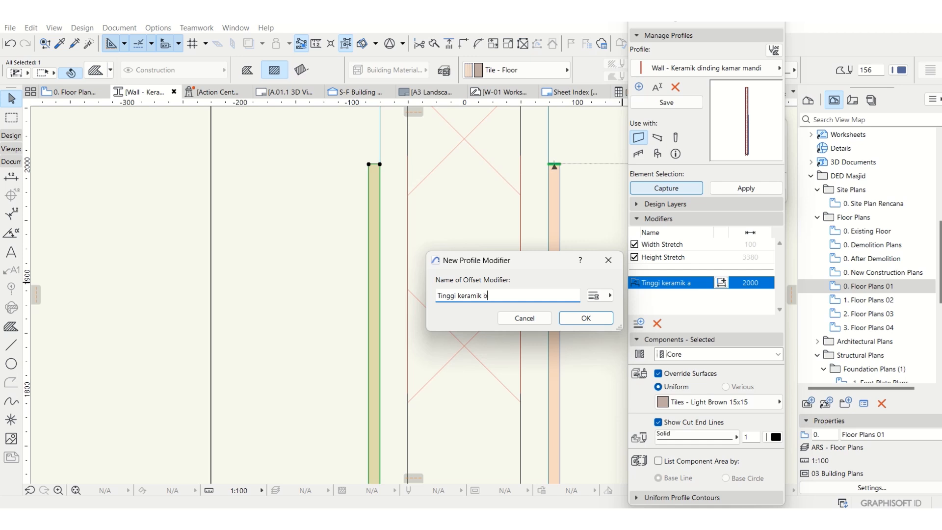
pyautogui.write('gi keramik b')
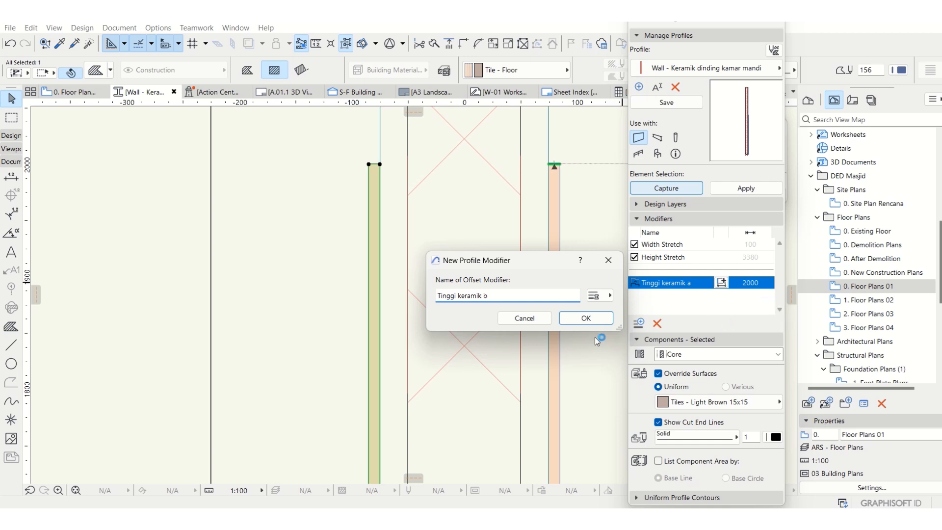
pyautogui.click(573, 319)
# Step: Define the Tinggi keramik b offset from the left tile's top edge to its bottom outer corner and place its dimension outside the tile
pyautogui.scroll(6, 375, 167)
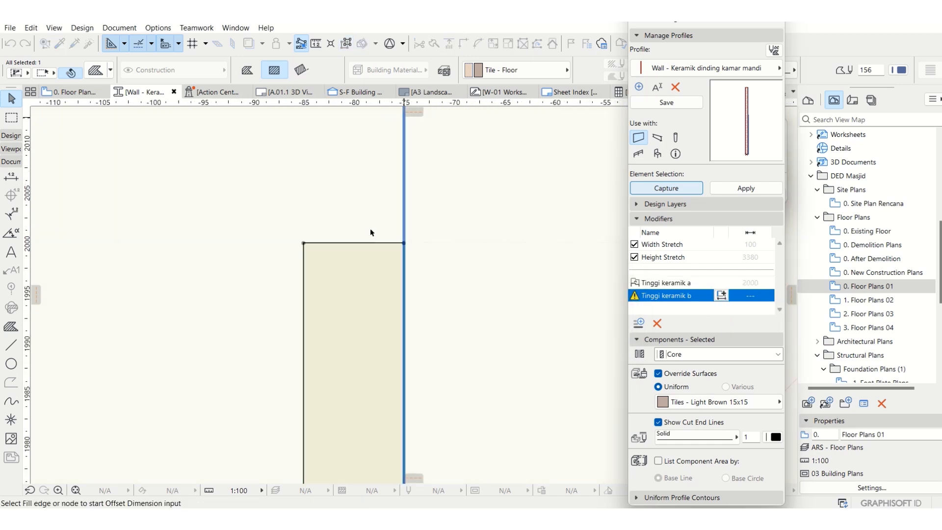
pyautogui.scroll(-15, 369, 152)
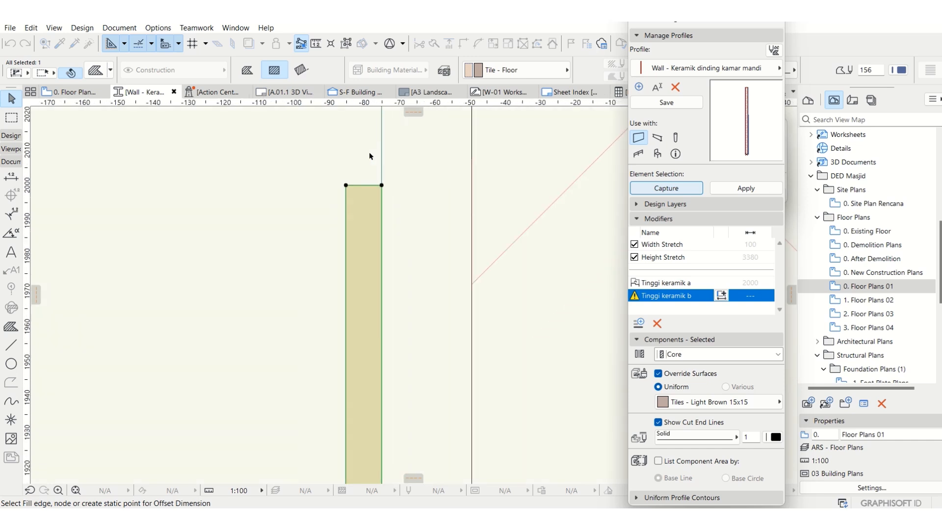
pyautogui.scroll(15, 373, 387)
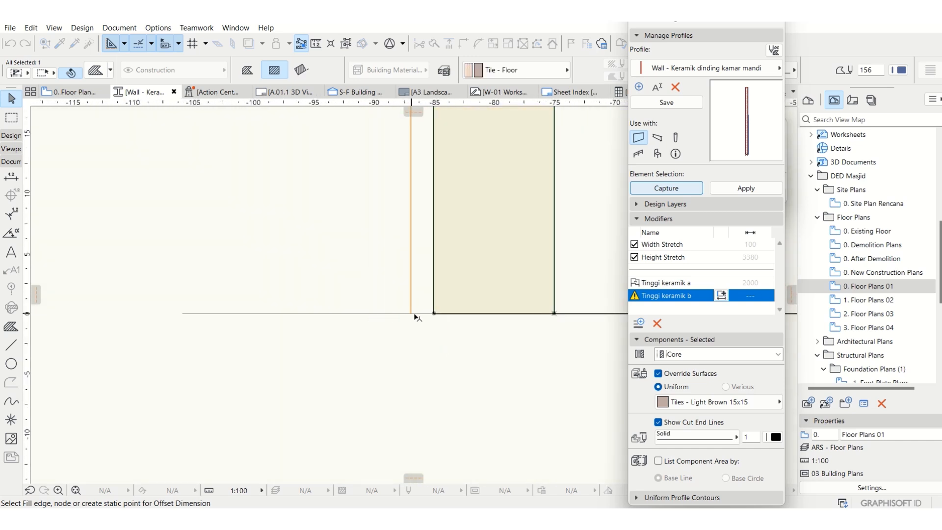
pyautogui.click(434, 314)
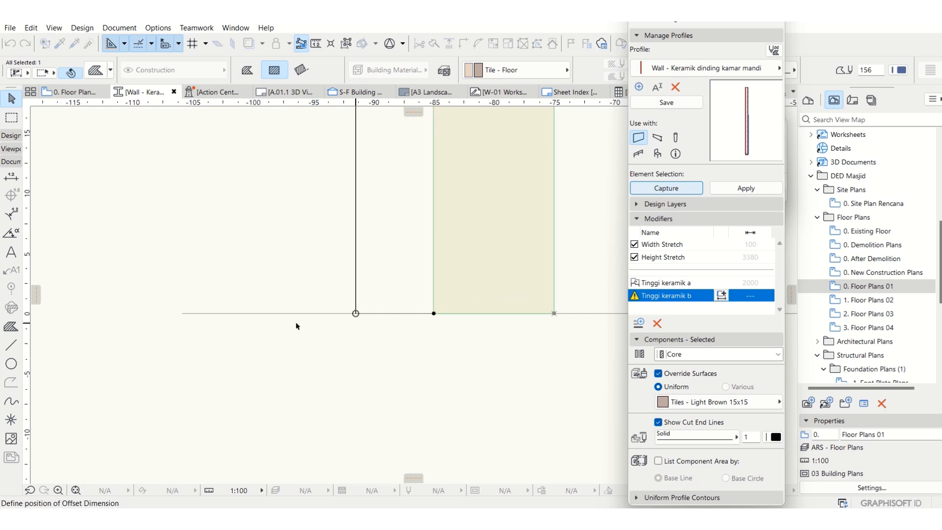
pyautogui.click(250, 314)
# Step: Reposition the Tinggi keramik b offset dimension farther outside the left tile and save the profile
pyautogui.scroll(-2, 332, 412)
pyautogui.scroll(-12, 332, 421)
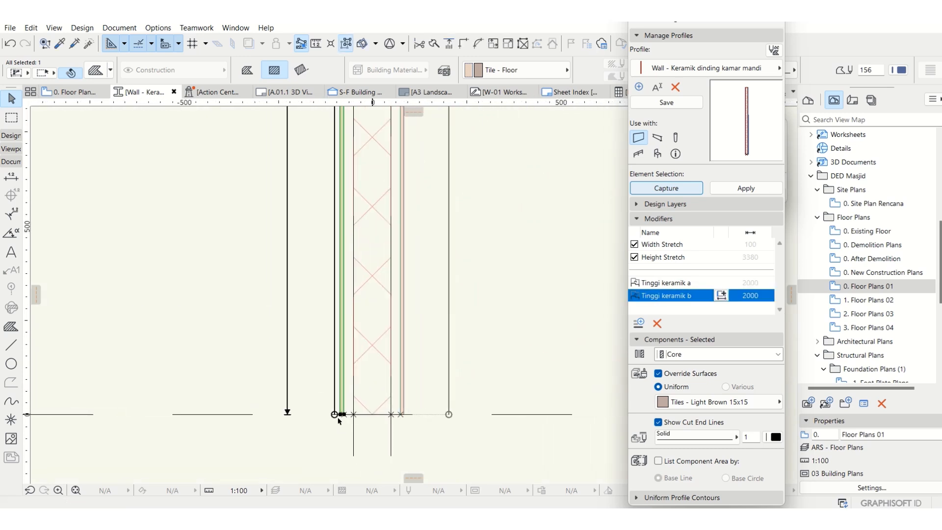
pyautogui.scroll(3, 339, 239)
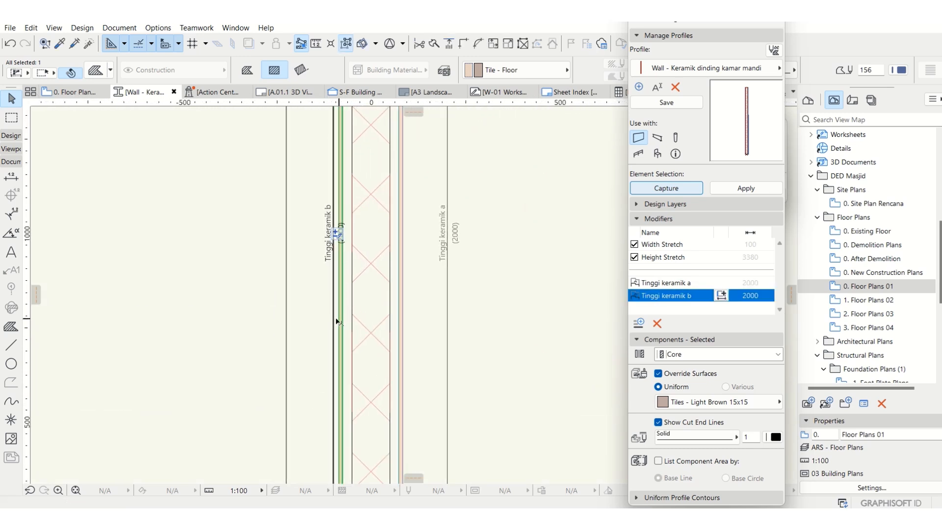
pyautogui.click(336, 320)
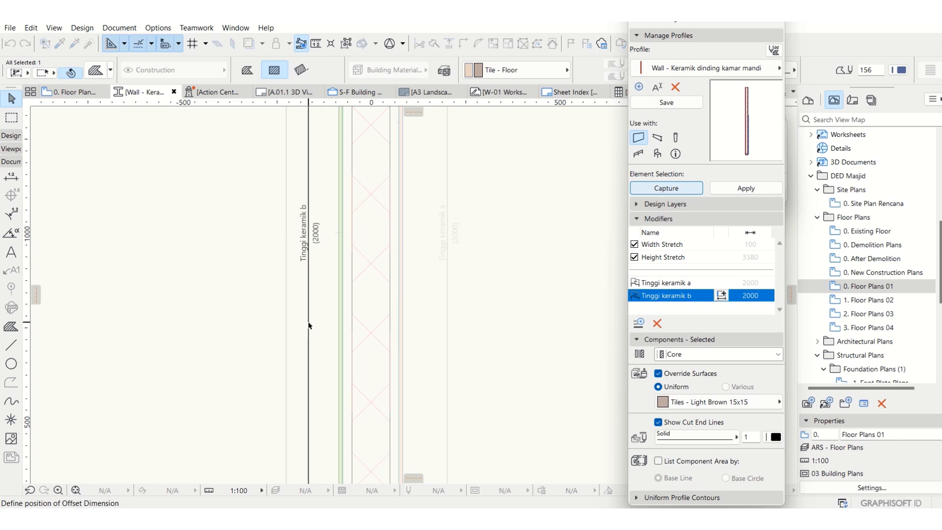
pyautogui.click(308, 325)
pyautogui.scroll(-4, 349, 319)
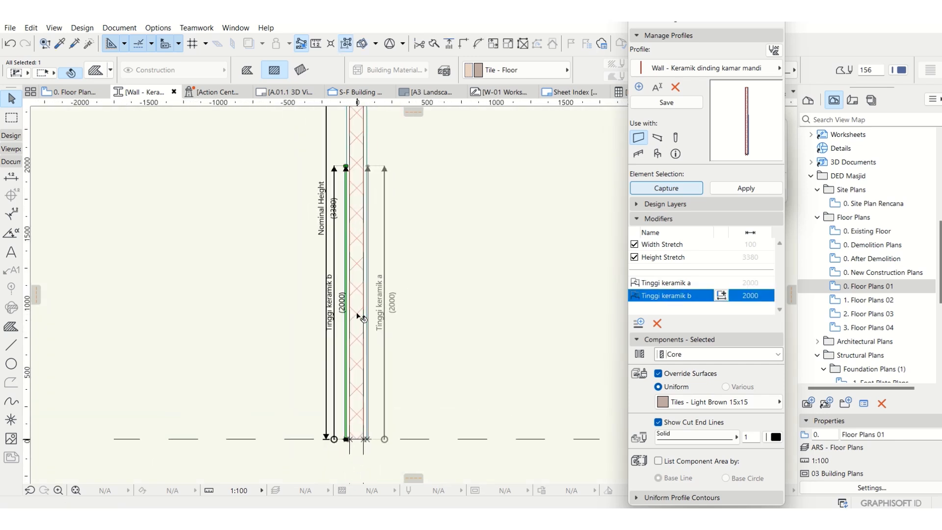
pyautogui.scroll(1, 361, 317)
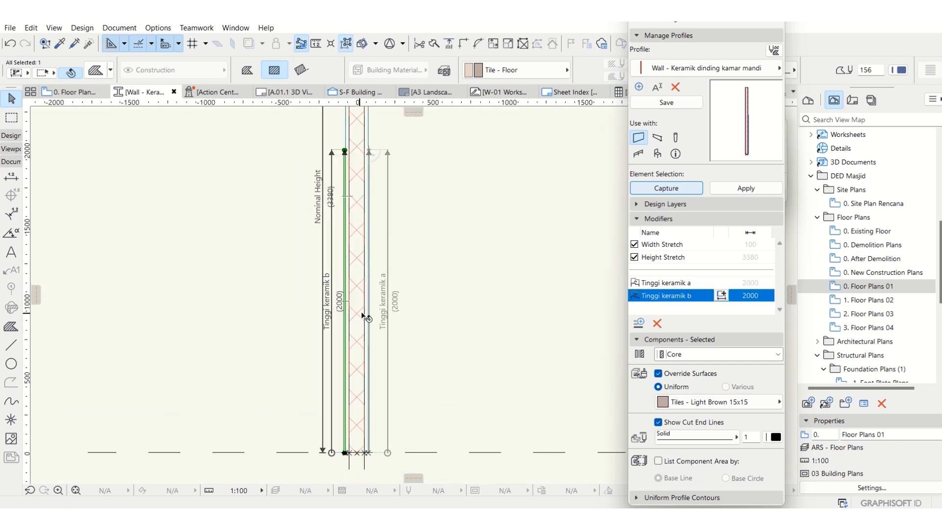
pyautogui.click(662, 106)
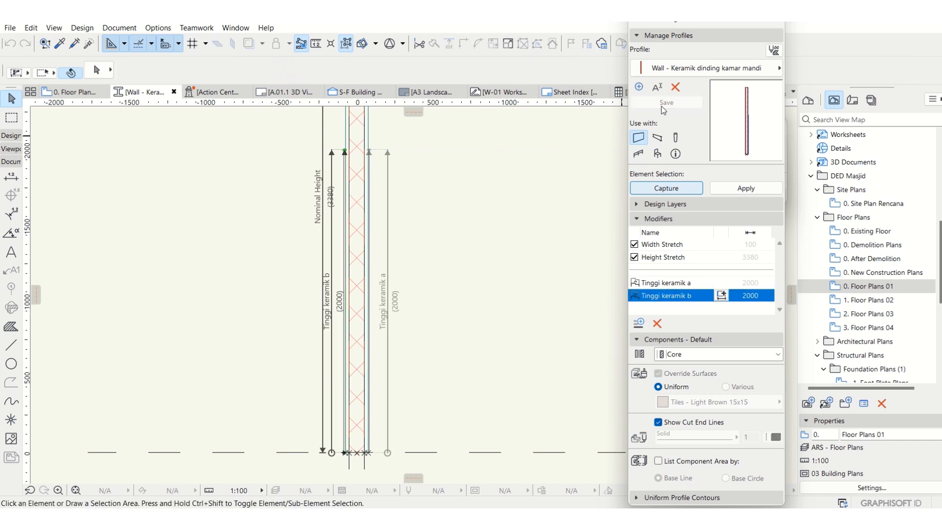
pyautogui.moveTo(521, 182); pyautogui.dragTo(501, 255)
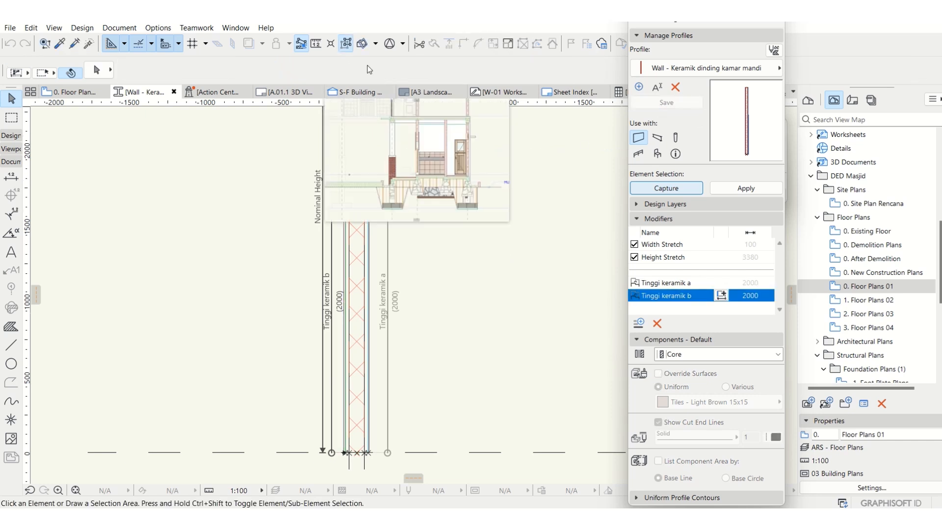
pyautogui.moveTo(360, 92)
pyautogui.click(553, 261)
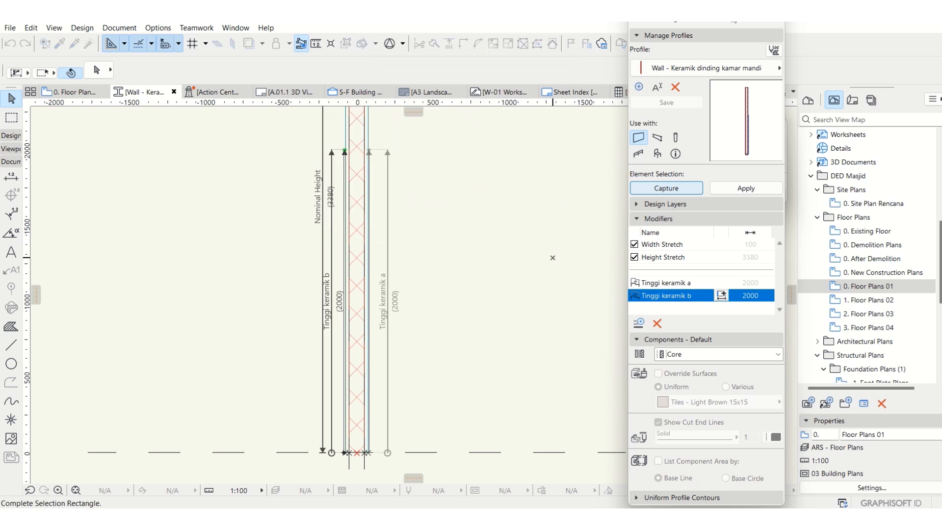
# Step: Return to the ground floor plan and switch the selected upper toilet wall to the complex profile Wall - Keramik dinding kamar mandi
pyautogui.moveTo(732, 17); pyautogui.dragTo(732, 28)
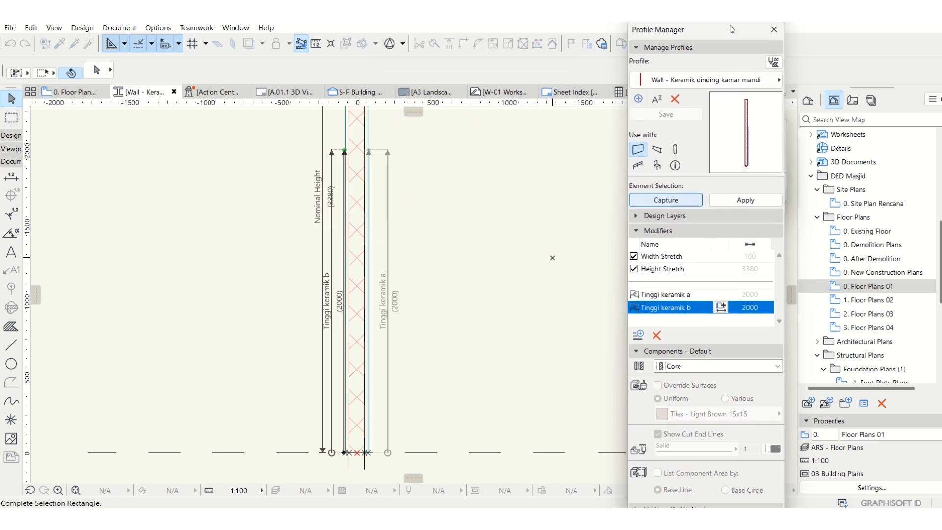
pyautogui.click(73, 93)
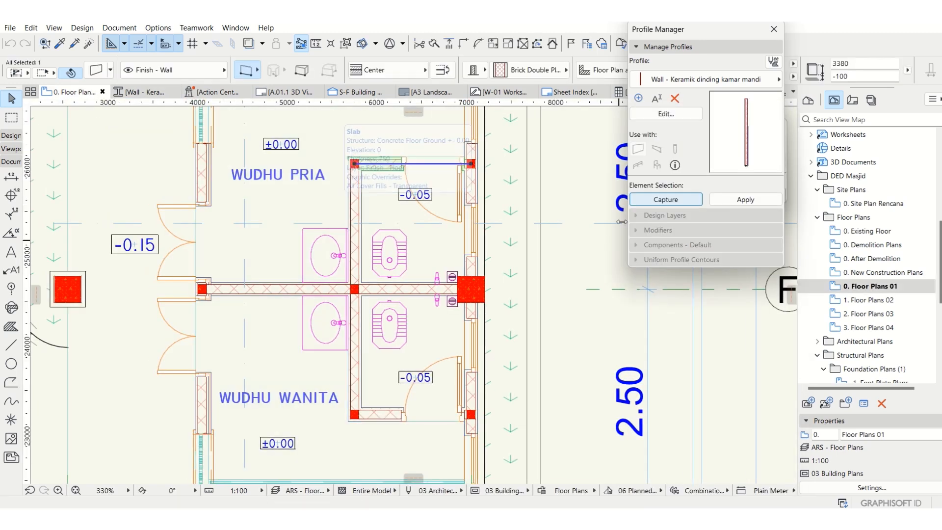
pyautogui.scroll(1, 519, 157)
pyautogui.scroll(1, 385, 183)
pyautogui.scroll(1, 248, 225)
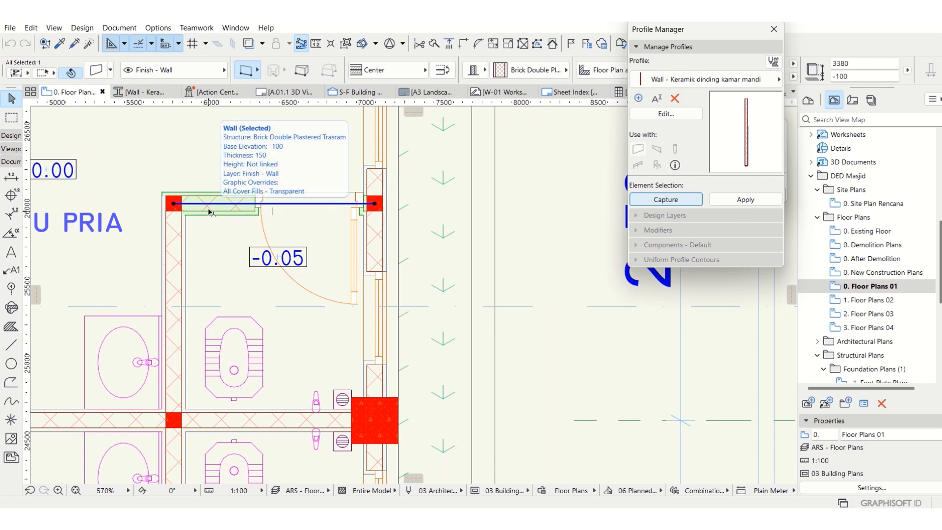
pyautogui.click(483, 74)
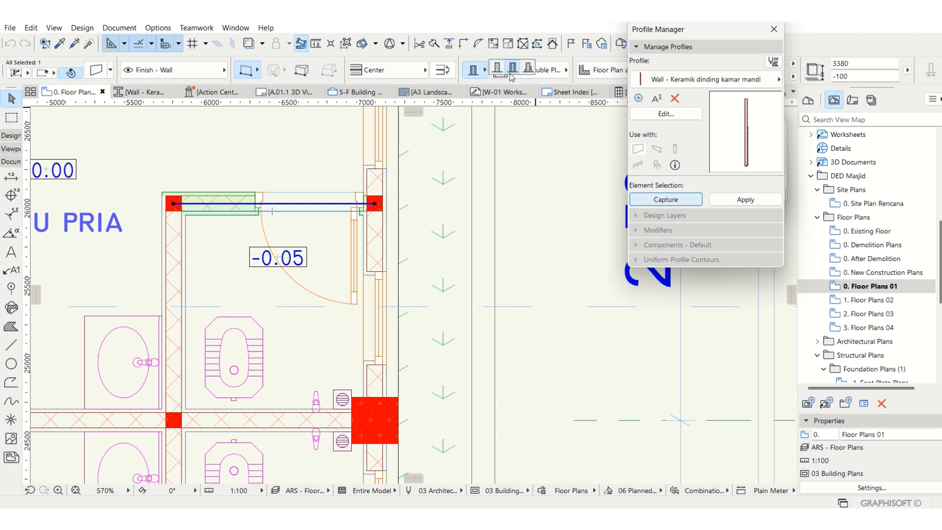
pyautogui.click(527, 73)
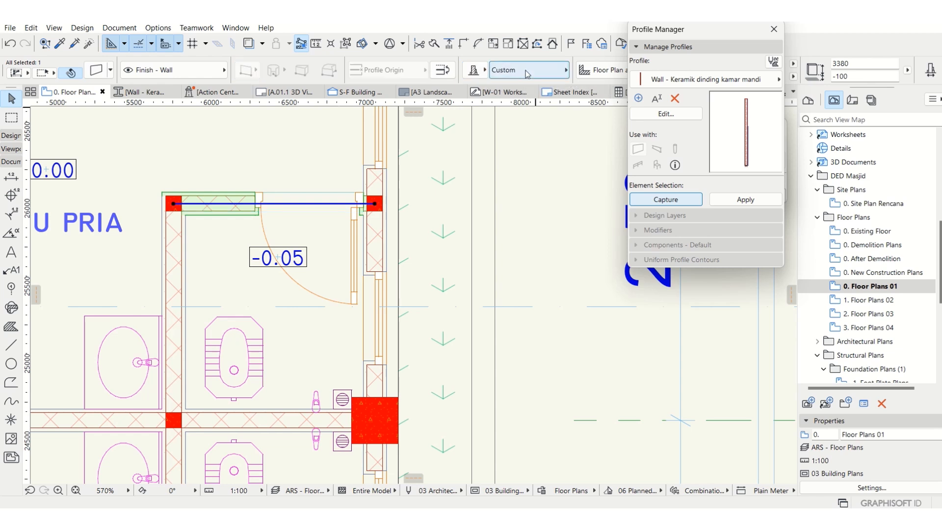
pyautogui.click(528, 71)
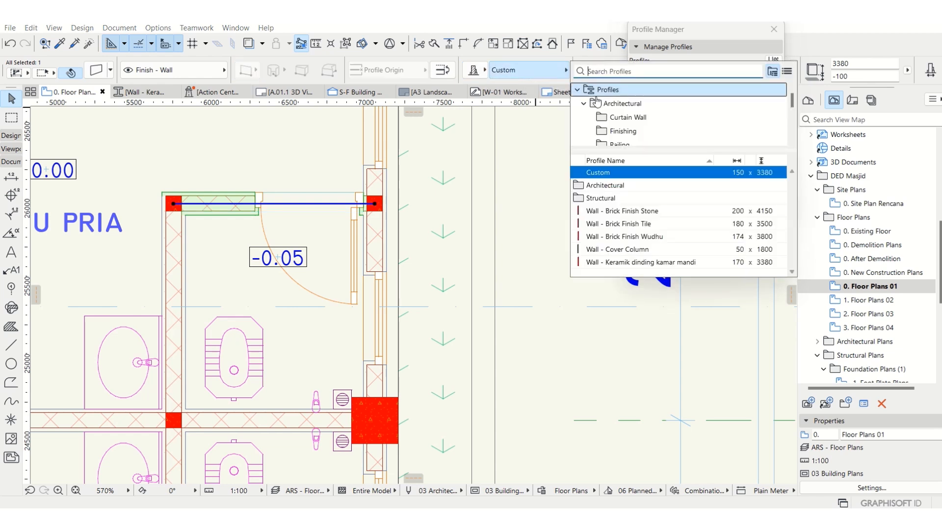
pyautogui.click(621, 264)
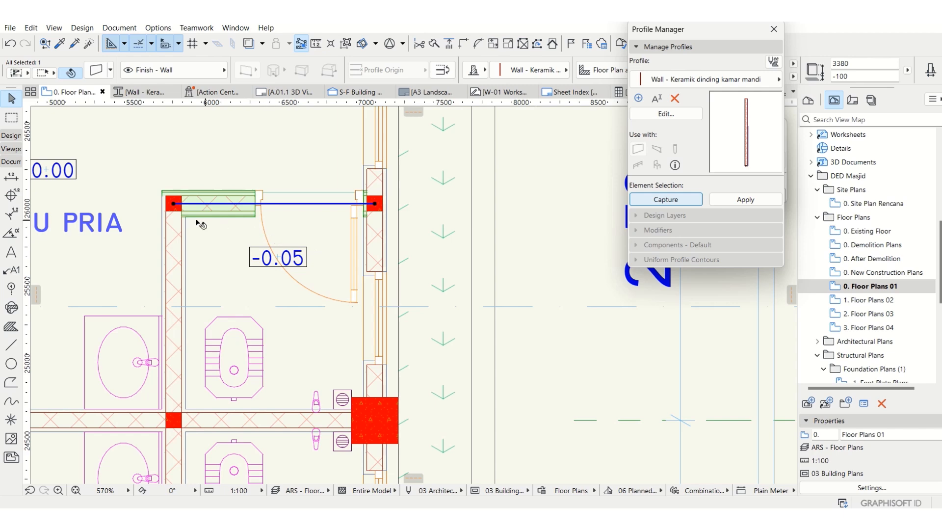
pyautogui.click(148, 201)
pyautogui.scroll(4, 155, 205)
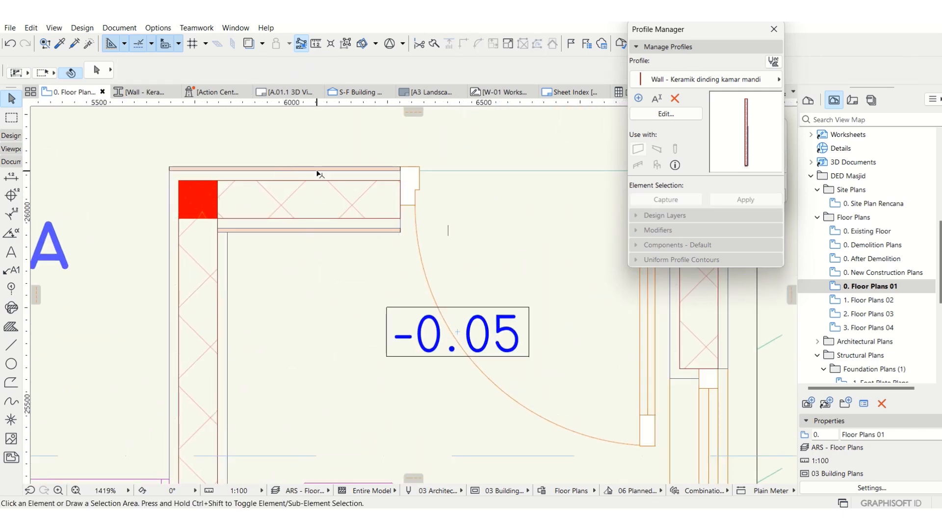
# Step: Assign the complex profile Wall - Keramik dinding kamar mandi to the toilet partition, the central dividing wall, the lower toilet wall and the outer wall
pyautogui.scroll(-6, 344, 172)
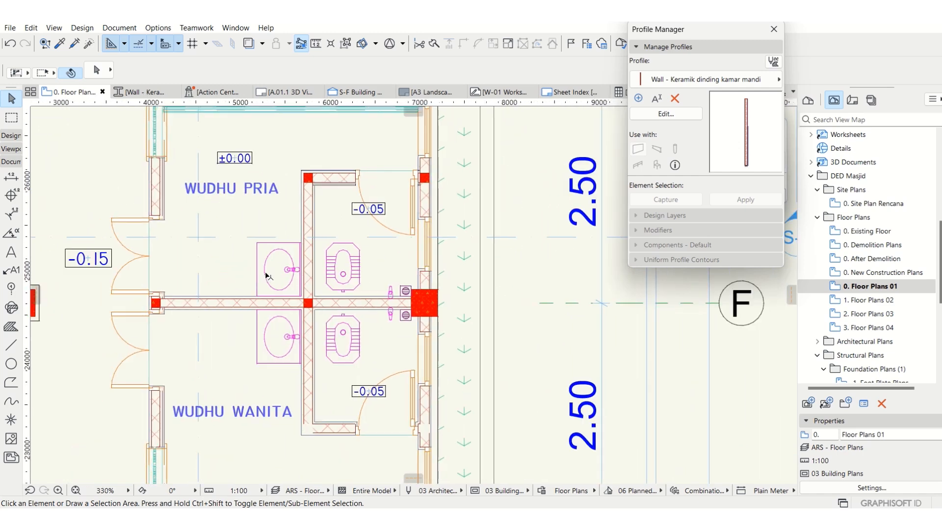
pyautogui.scroll(1, 267, 275)
pyautogui.click(317, 294)
pyautogui.keyDown('shift'); pyautogui.click(342, 309); pyautogui.keyUp('shift')
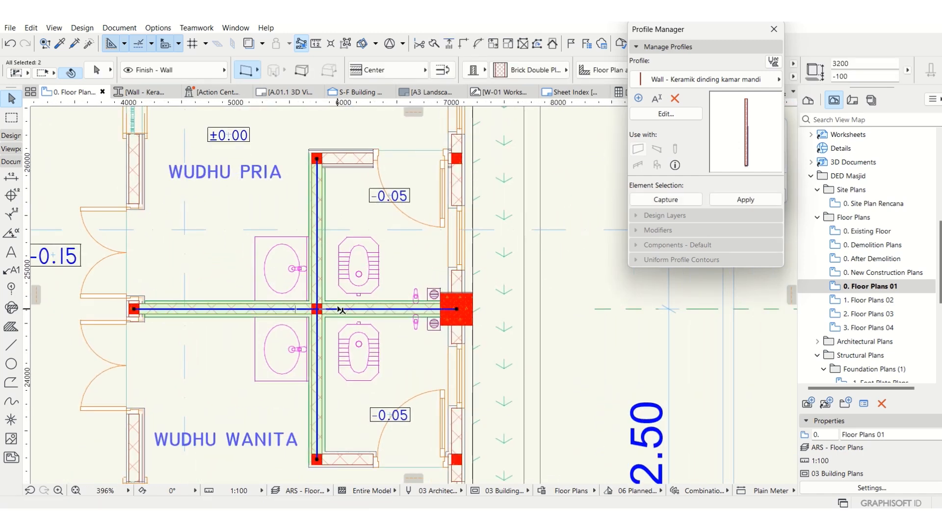
pyautogui.keyDown('shift'); pyautogui.click(343, 459); pyautogui.keyUp('shift')
pyautogui.scroll(-4, 421, 288)
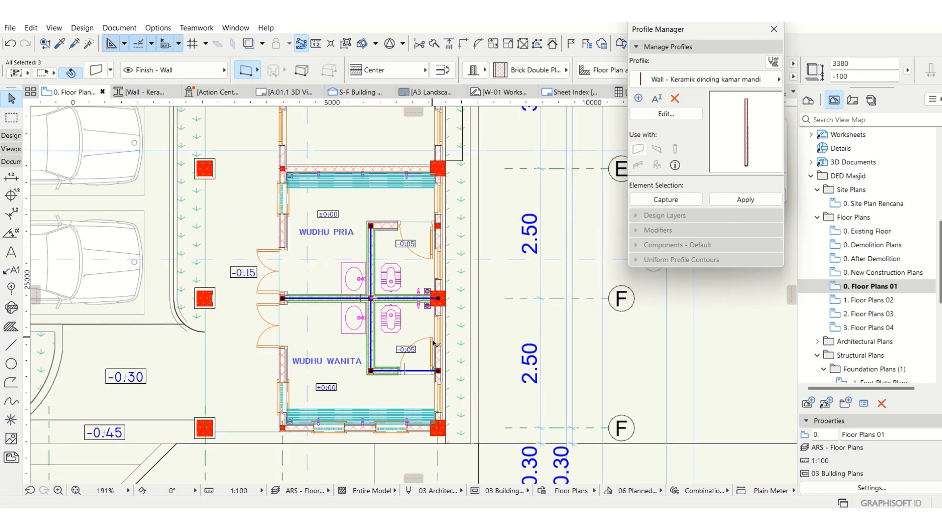
pyautogui.scroll(3, 434, 343)
pyautogui.keyDown('shift'); pyautogui.click(441, 324); pyautogui.keyUp('shift')
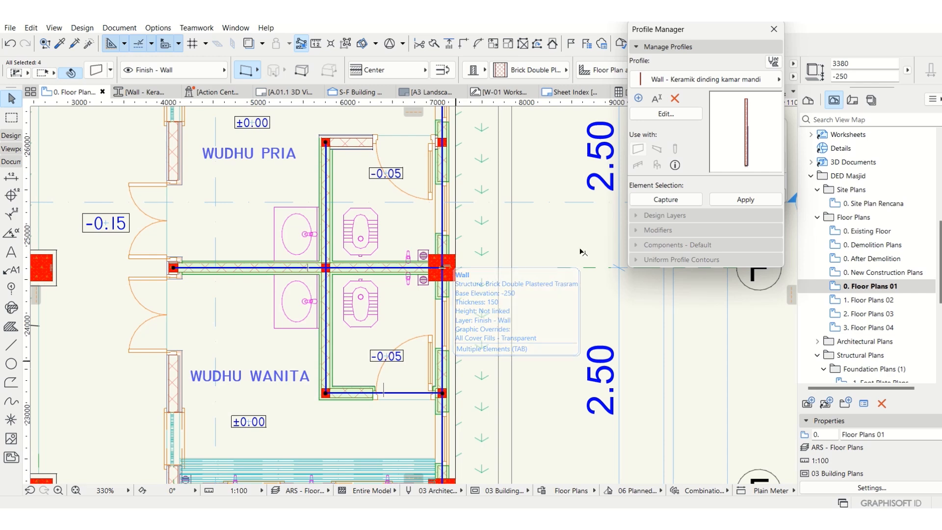
pyautogui.click(466, 75)
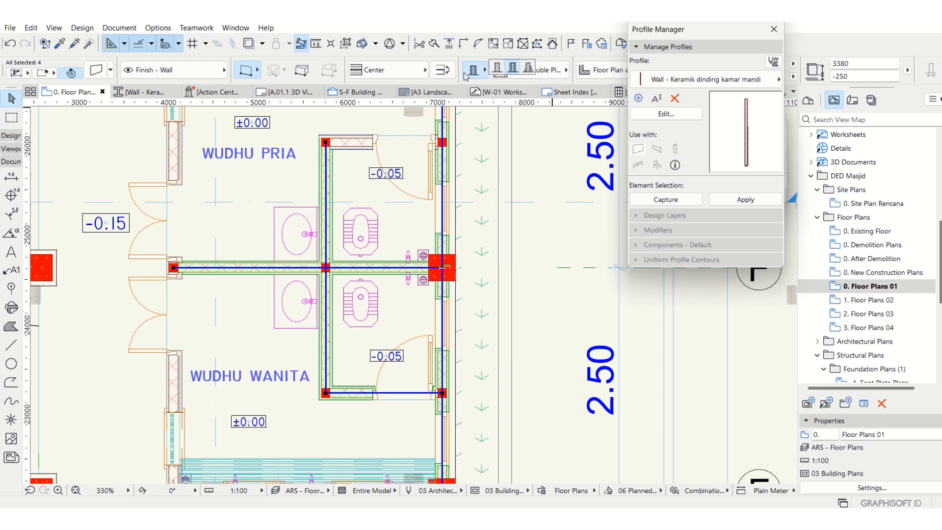
pyautogui.click(528, 74)
pyautogui.click(530, 72)
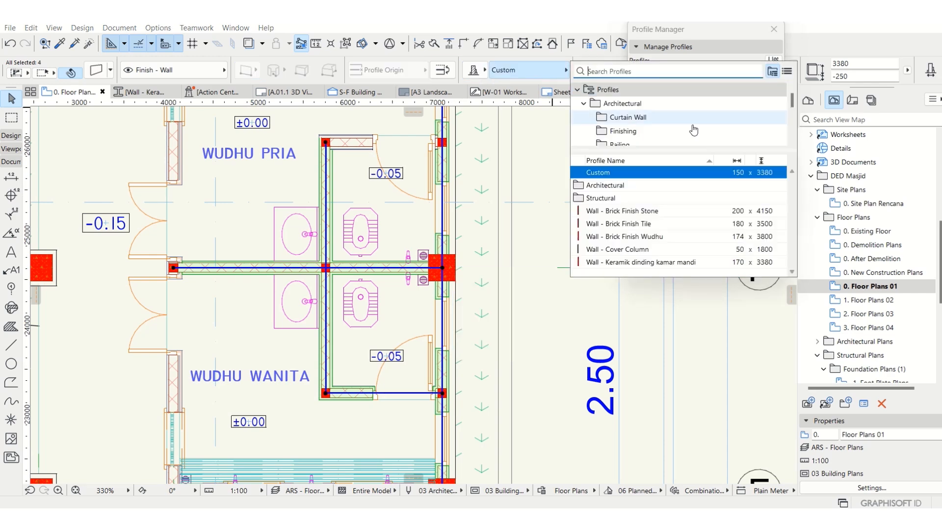
pyautogui.click(631, 261)
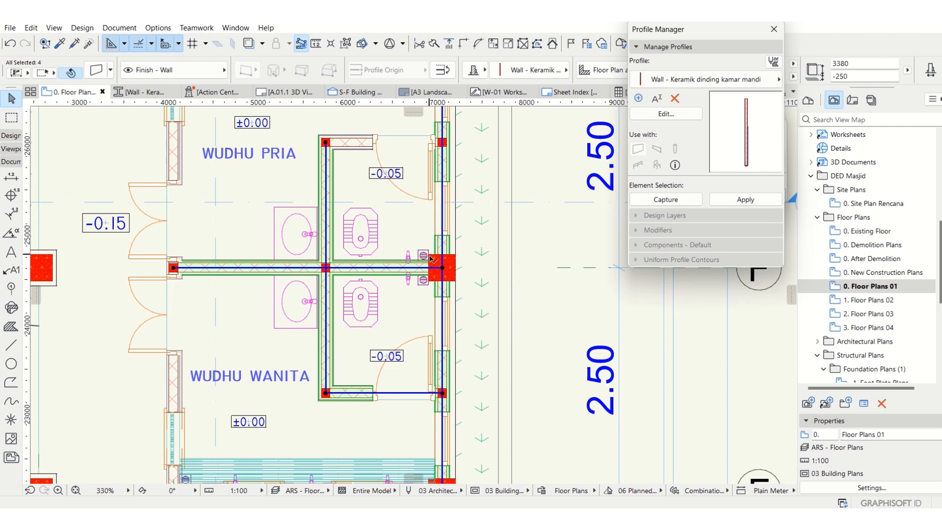
pyautogui.click(401, 236)
# Step: Open the S-F Building Section and examine the tile cladding on the toilet walls around the door
pyautogui.scroll(-5, 402, 237)
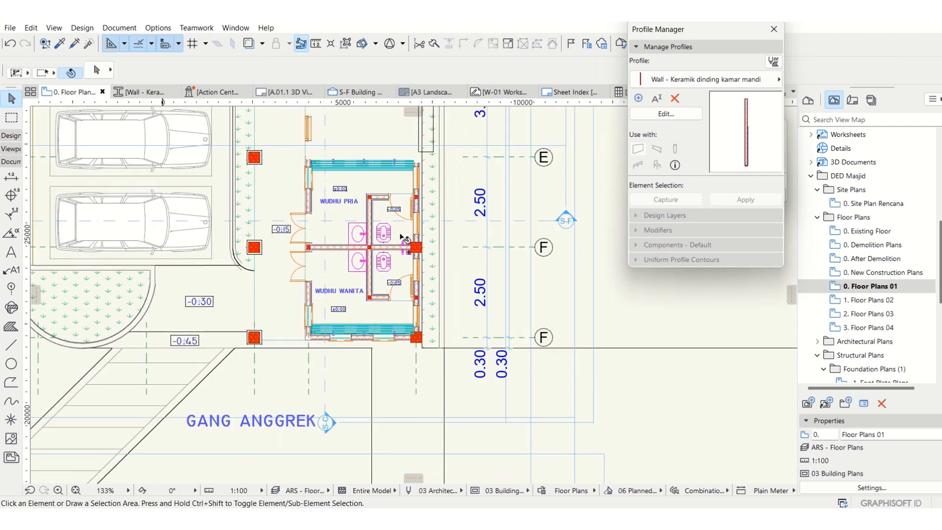
pyautogui.click(12, 117)
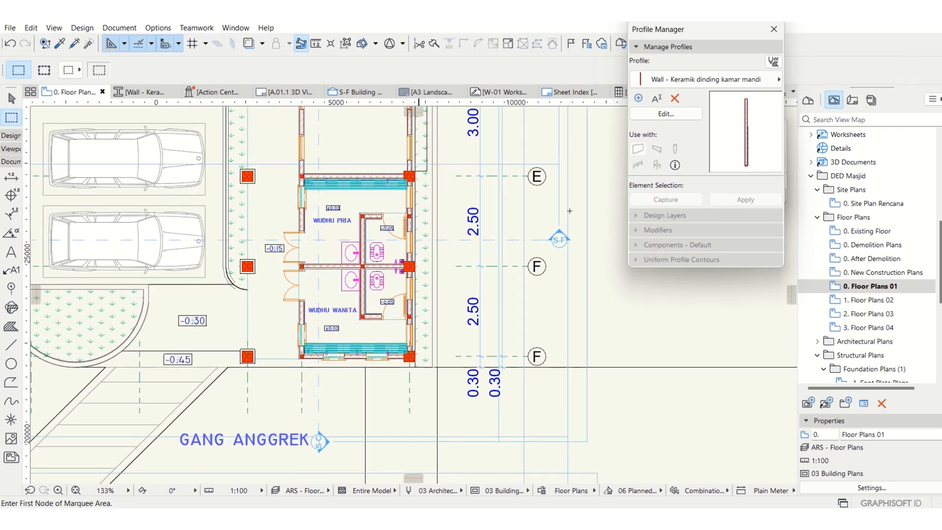
pyautogui.scroll(-4, 876, 260)
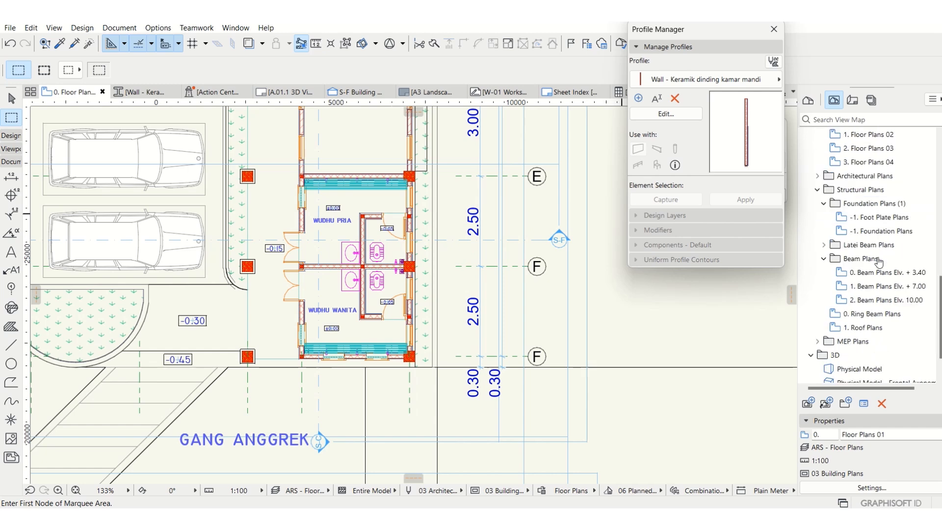
pyautogui.scroll(10, 876, 265)
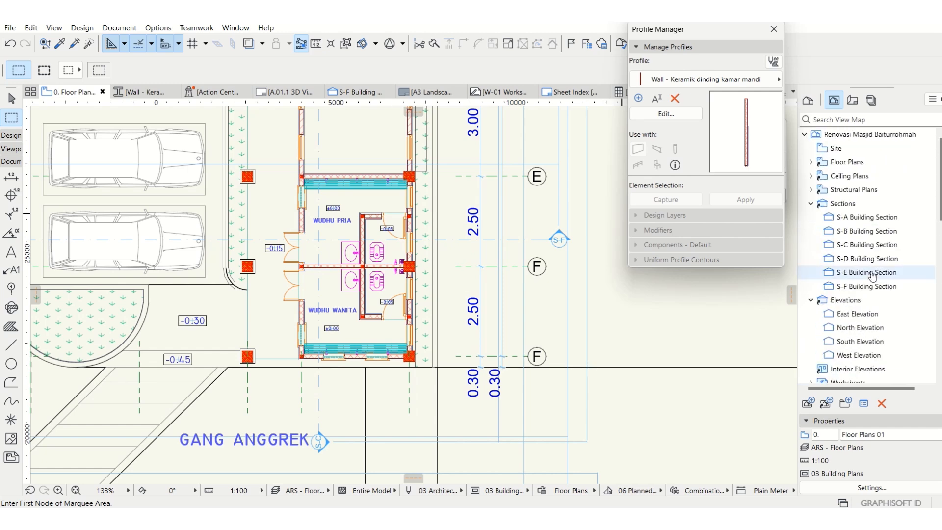
pyautogui.doubleClick(868, 286)
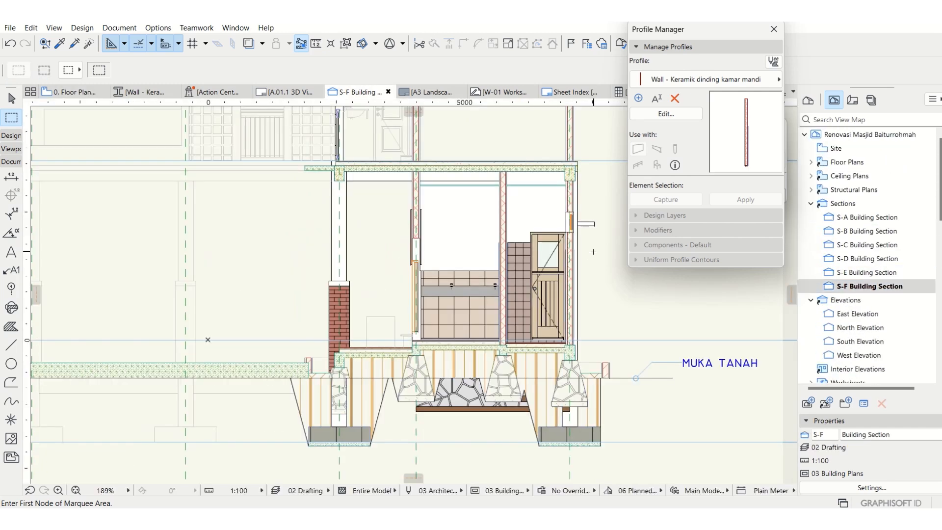
pyautogui.scroll(5, 587, 270)
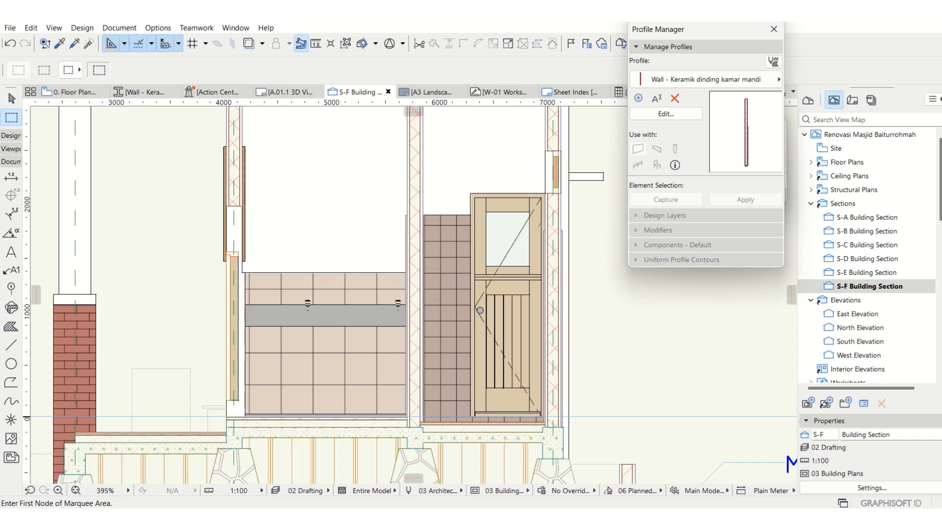
pyautogui.scroll(5, 453, 238)
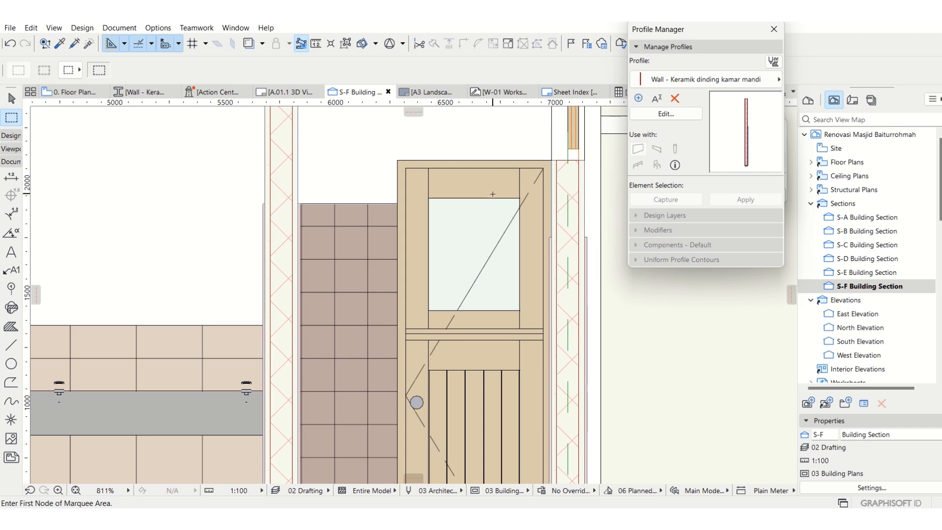
pyautogui.scroll(-3, 461, 198)
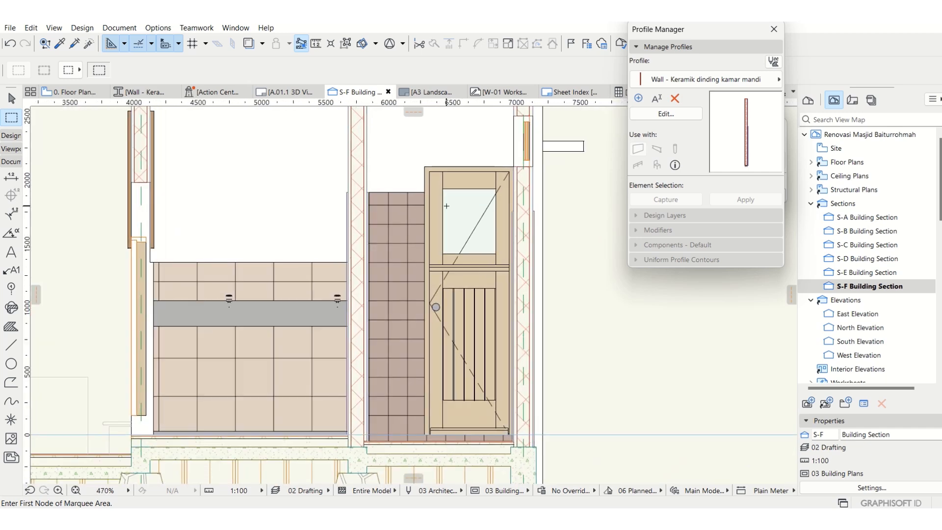
pyautogui.scroll(-2, 446, 206)
# Step: Enclose the Wudhu Pria and Wudhu Wanita rooms with a marquee on the ground floor plan and show that area in 3D
pyautogui.press('F2')
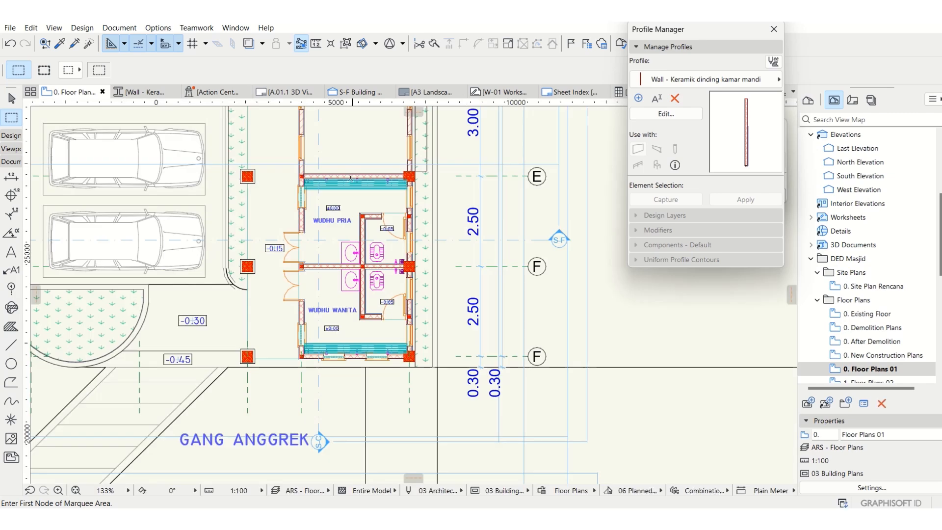
pyautogui.scroll(10, 388, 216)
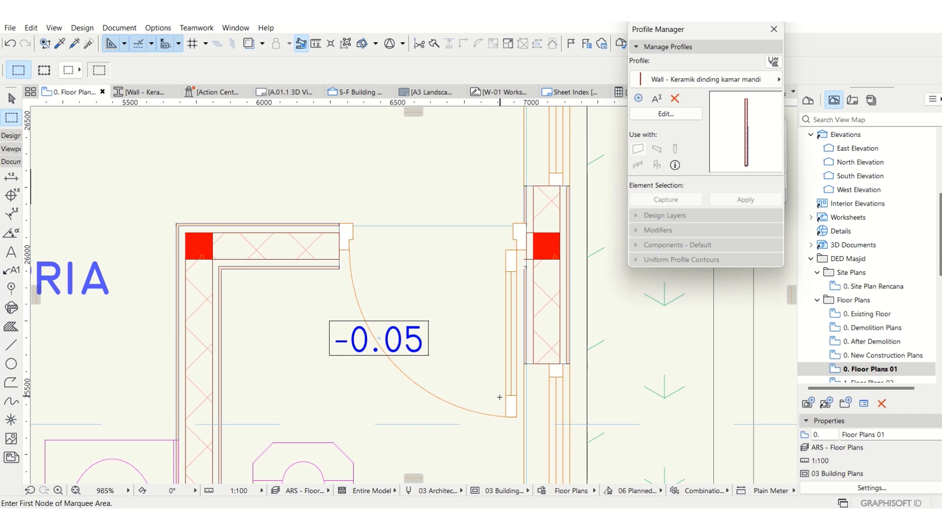
pyautogui.scroll(-10, 473, 230)
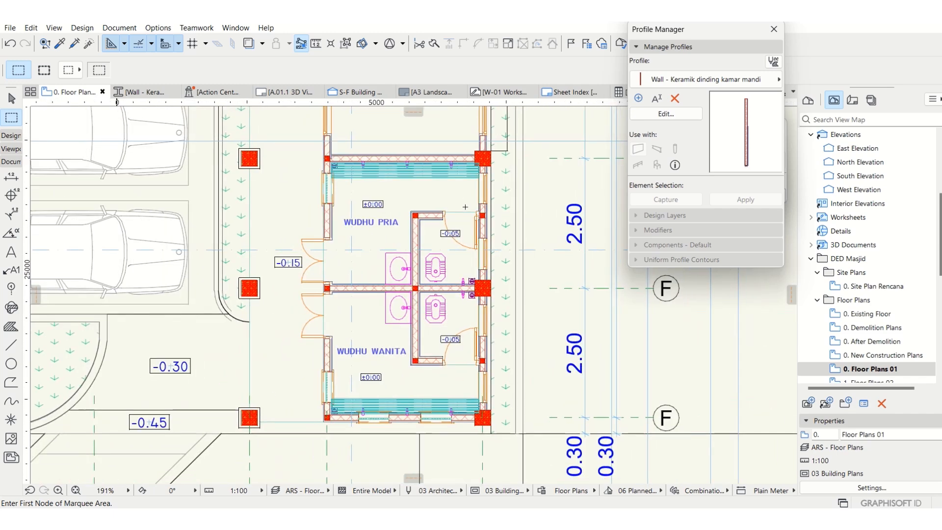
pyautogui.click(207, 132)
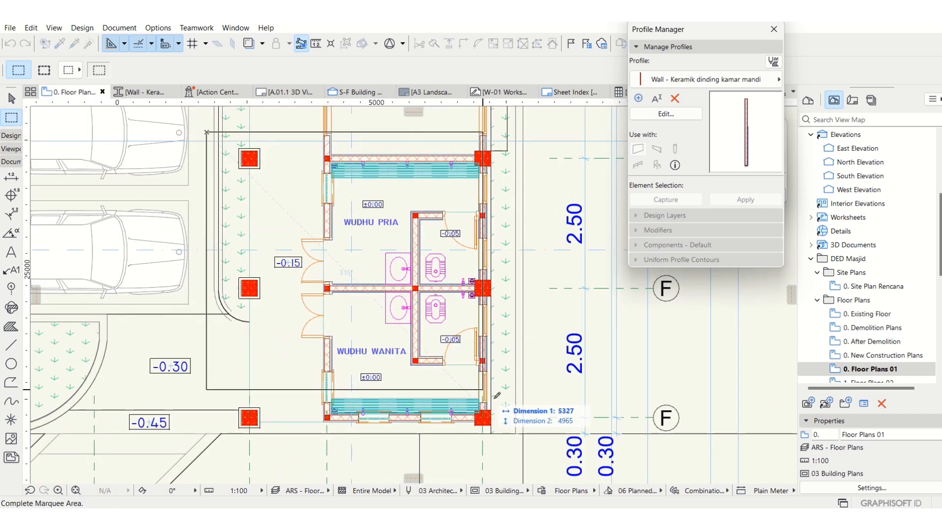
pyautogui.click(536, 446)
pyautogui.rightClick(556, 394)
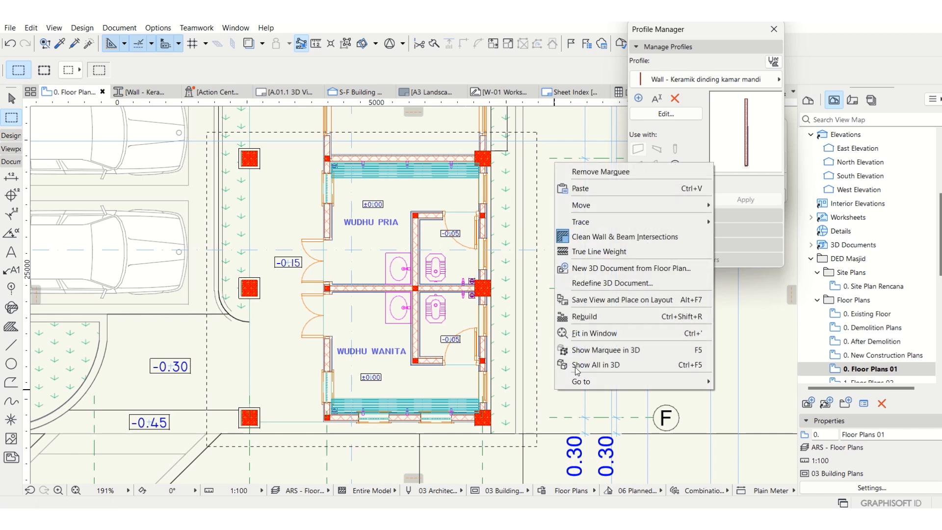
pyautogui.click(602, 350)
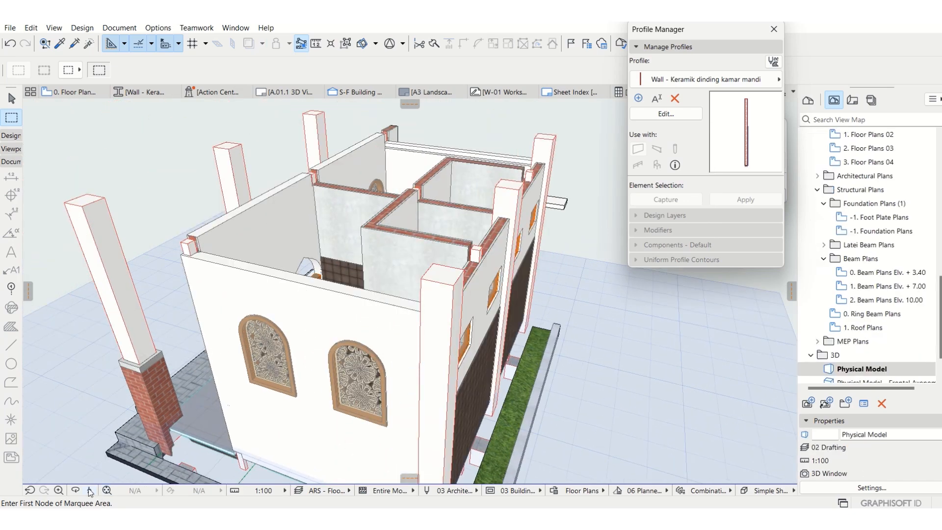
# Step: Explore the 3D model from above and examine the tile cladding on the toilet walls around the washbasin and door
pyautogui.click(90, 491)
pyautogui.click(564, 390)
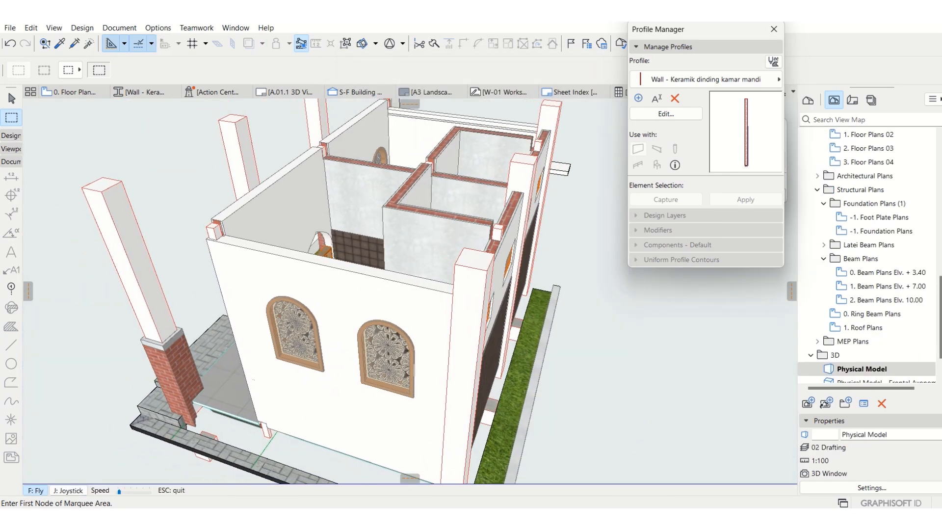
pyautogui.press('Down')
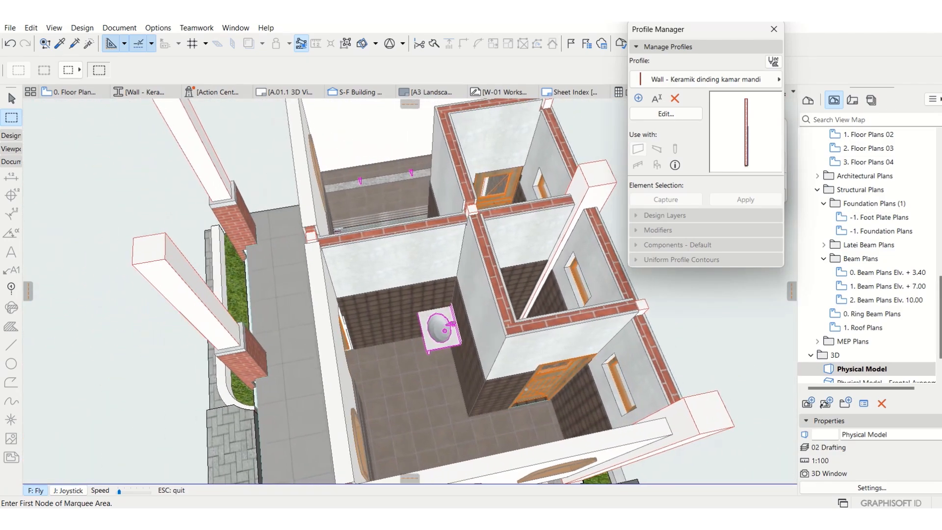
pyautogui.press('Up')
pyautogui.press('Up')
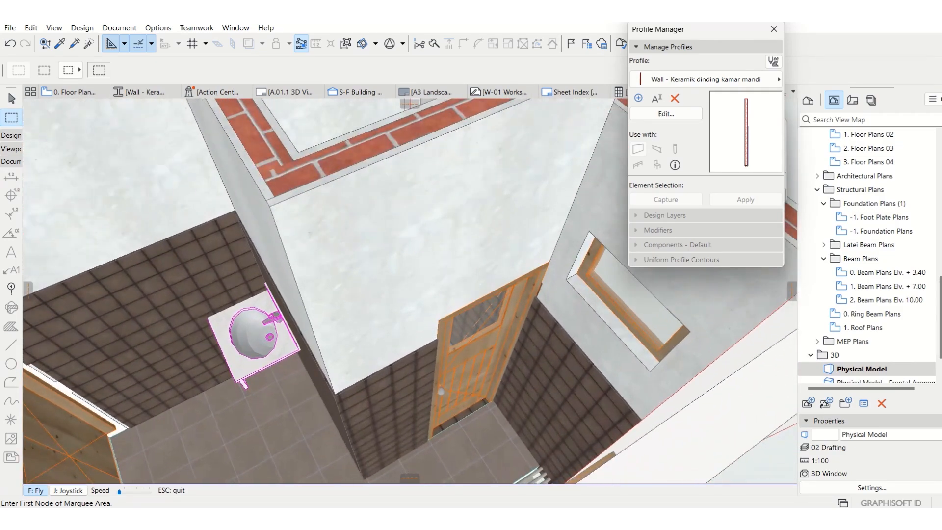
pyautogui.press('Down')
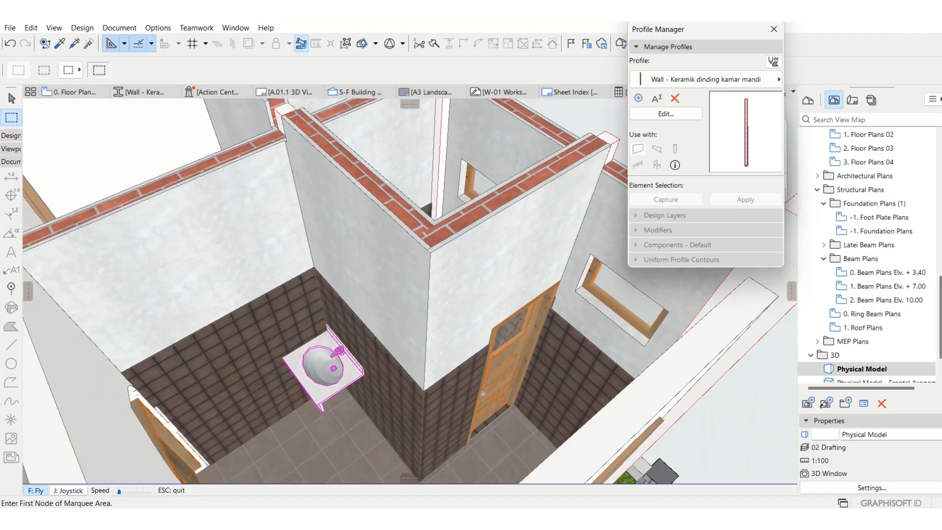
pyautogui.press('Escape')
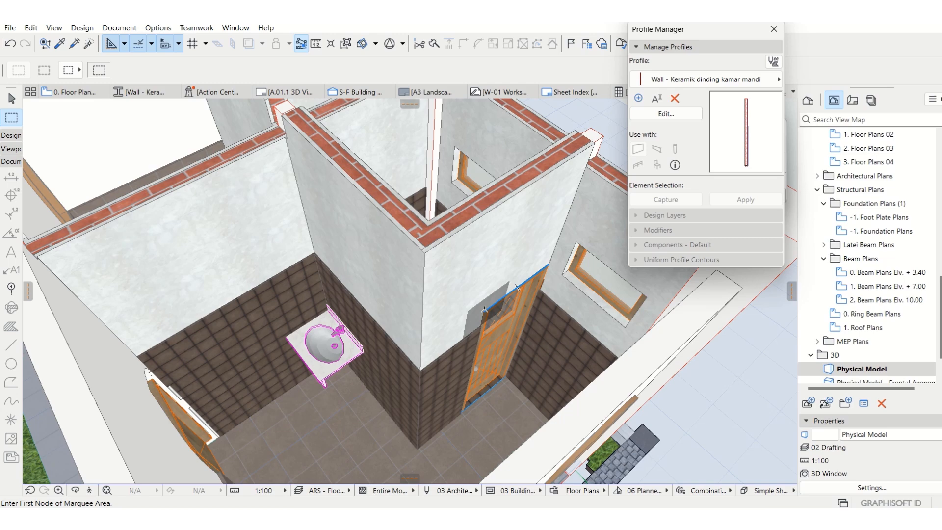
# Step: Examine the toilet compartments from outside in 3D and inspect the tile cladding on the outer wall's exterior face
pyautogui.keyDown('shift'); pyautogui.moveTo(534, 309); pyautogui.dragTo(541, 384, button='middle'); pyautogui.keyUp('shift')
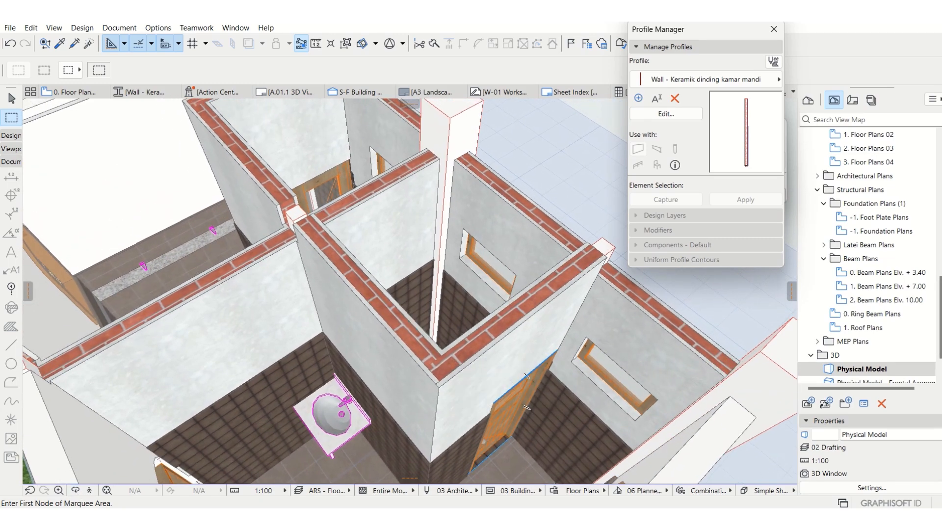
pyautogui.press('F3')
pyautogui.click(564, 388)
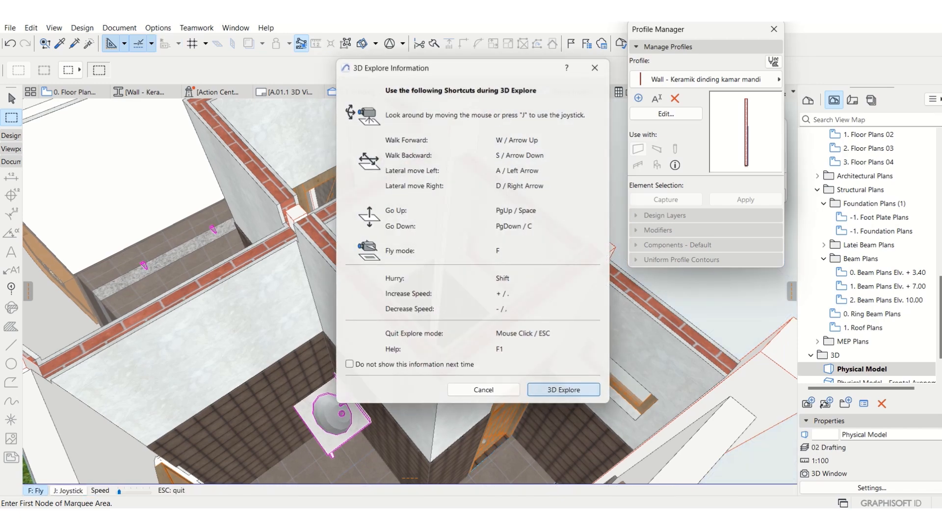
pyautogui.press('Right')
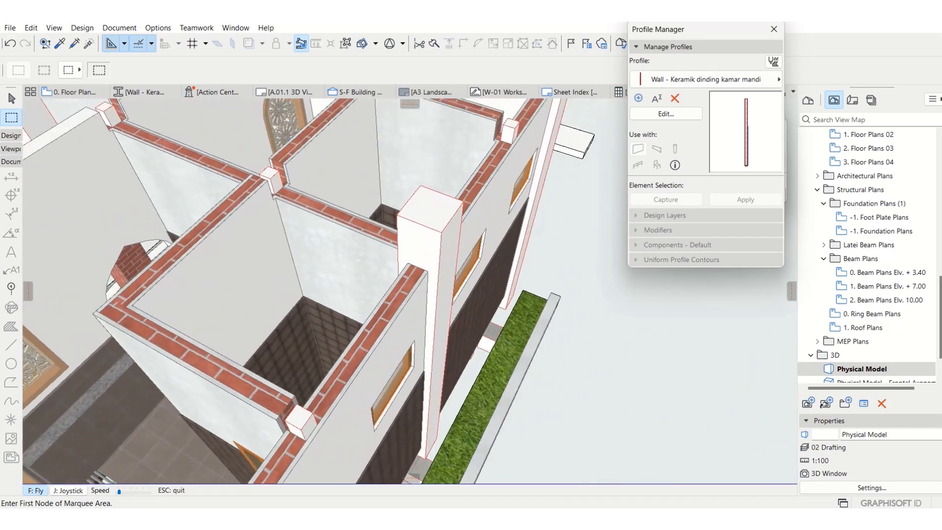
pyautogui.press('Down')
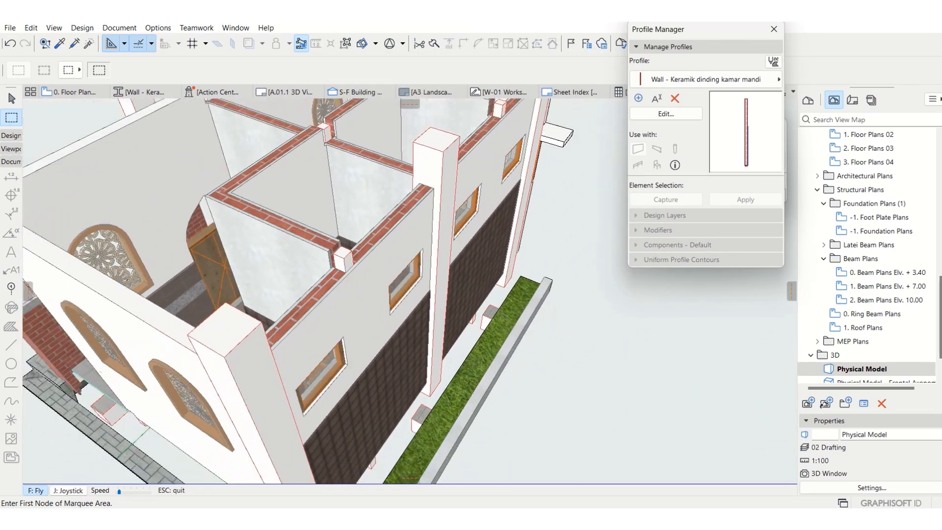
pyautogui.press('Up')
pyautogui.press('Escape')
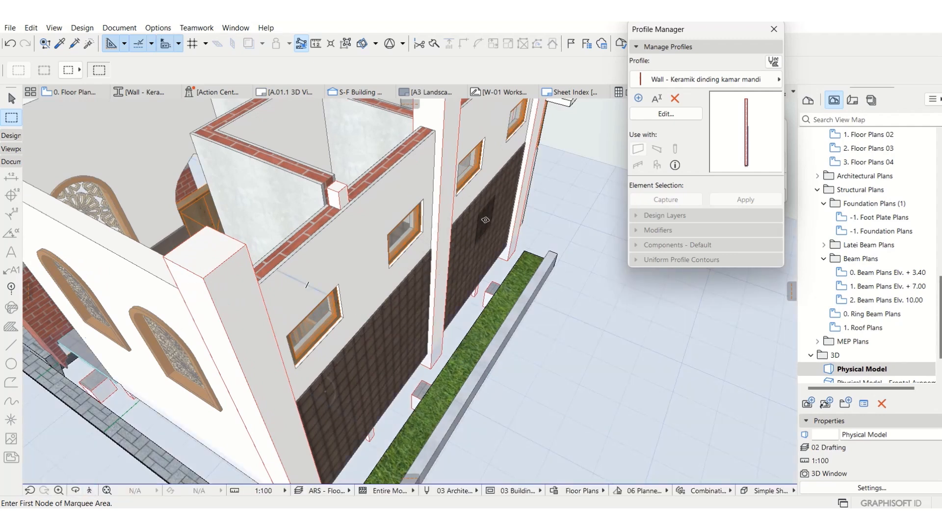
pyautogui.click(76, 494)
pyautogui.moveTo(464, 369); pyautogui.dragTo(422, 311)
pyautogui.press('Escape')
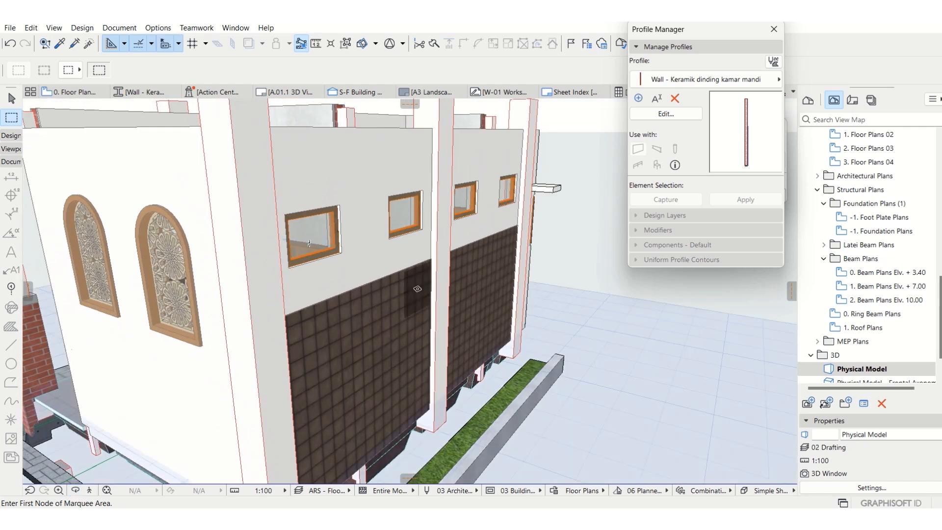
pyautogui.scroll(-2, 417, 289)
pyautogui.scroll(8, 422, 299)
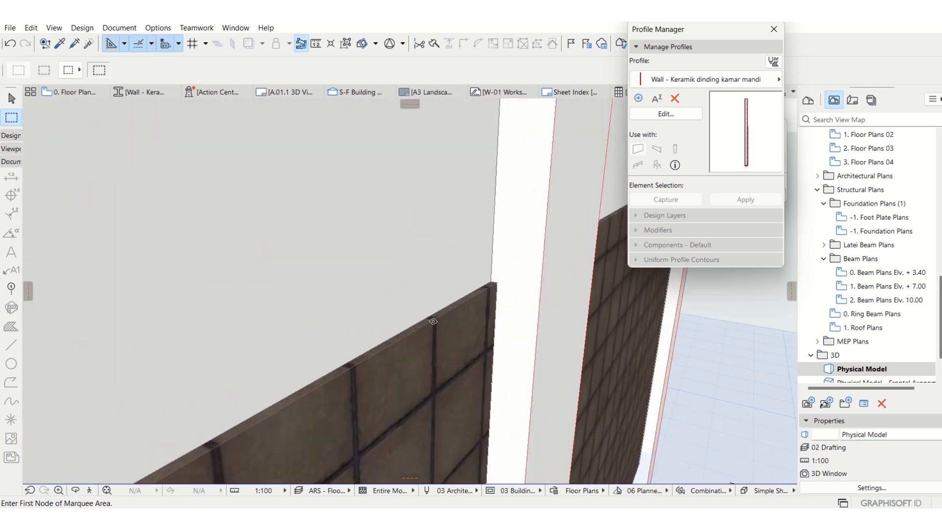
pyautogui.click(12, 98)
pyautogui.hotkey('ctrl', 'a')
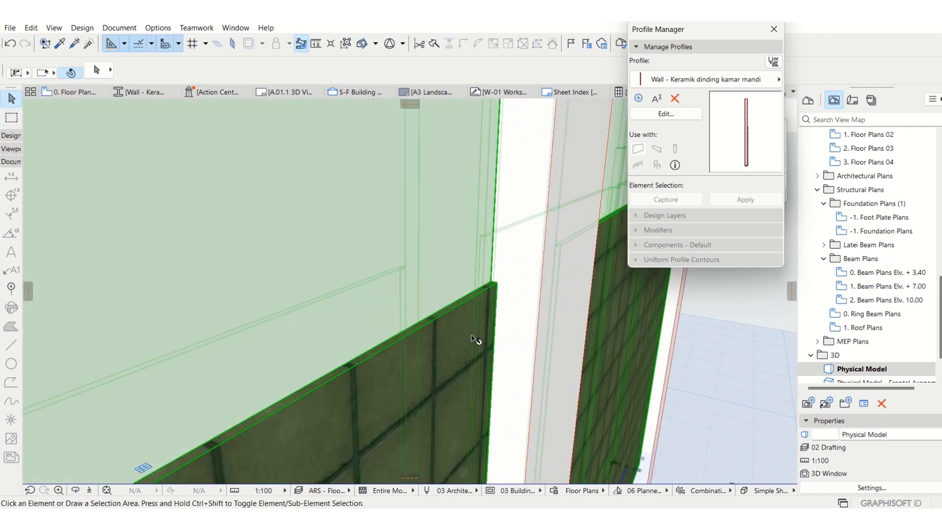
pyautogui.click(461, 307)
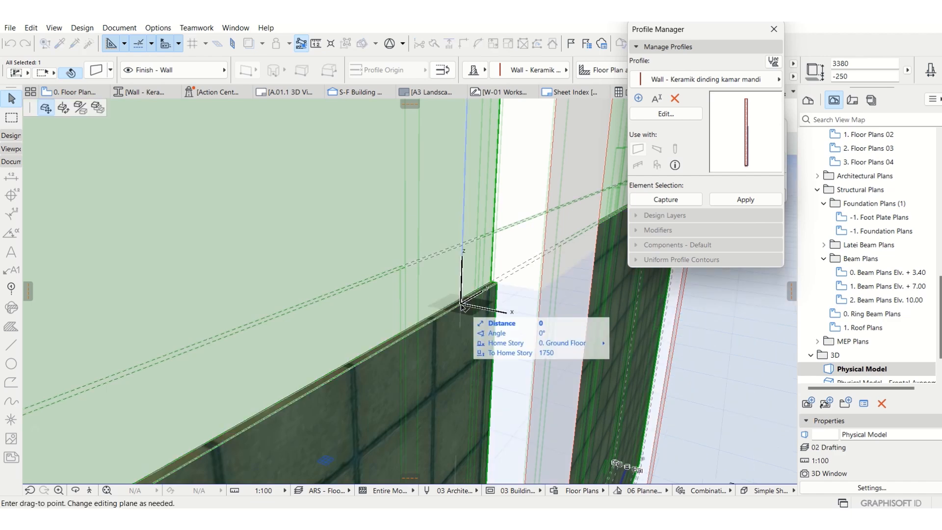
pyautogui.press('Escape')
pyautogui.press('Escape')
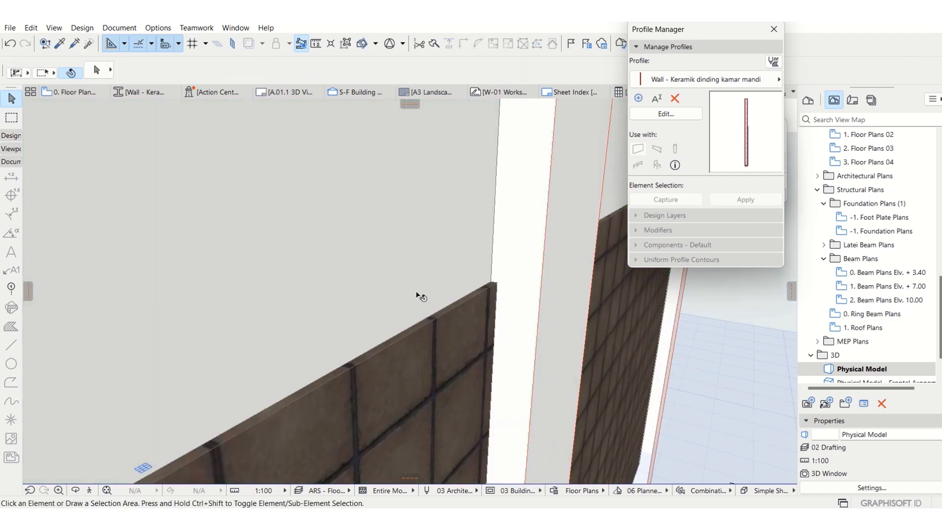
pyautogui.scroll(-6, 422, 298)
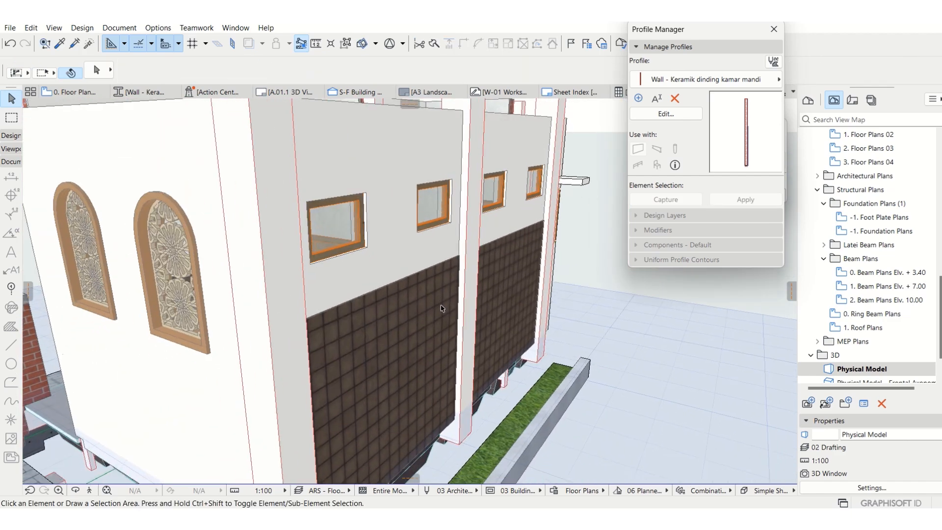
# Step: In the S-F Building Section, lower the outer wall's Tinggi keramik b edge to the wall base to remove the exterior tiles
pyautogui.scroll(7, 878, 230)
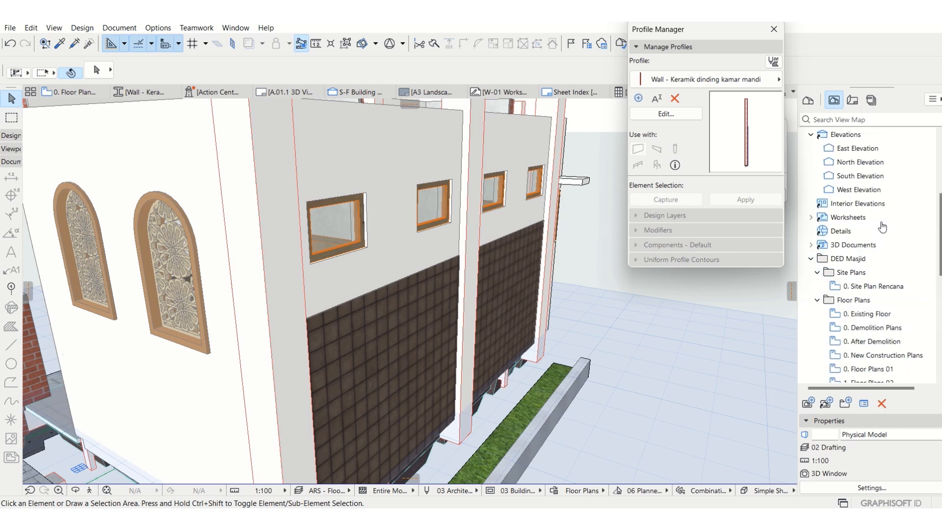
pyautogui.scroll(3, 880, 223)
pyautogui.doubleClick(874, 244)
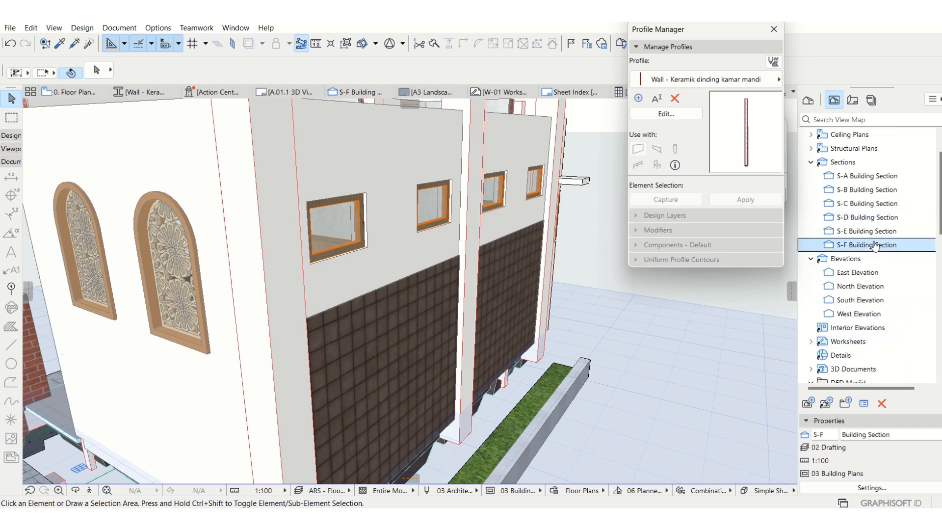
pyautogui.scroll(6, 533, 240)
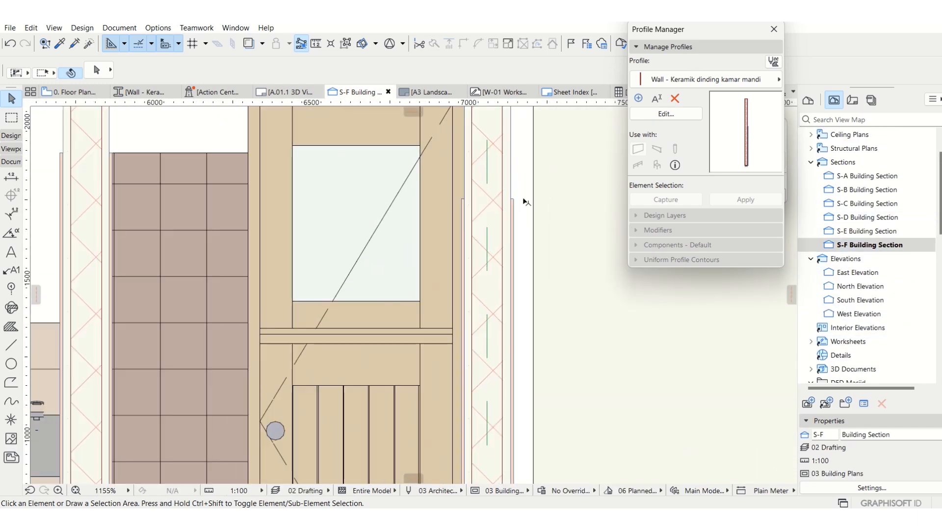
pyautogui.scroll(8, 521, 202)
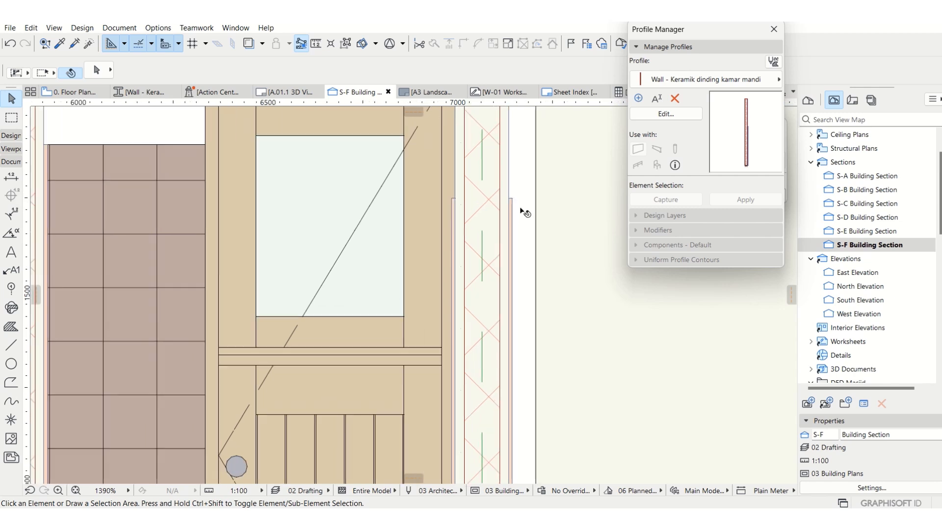
pyautogui.click(499, 194)
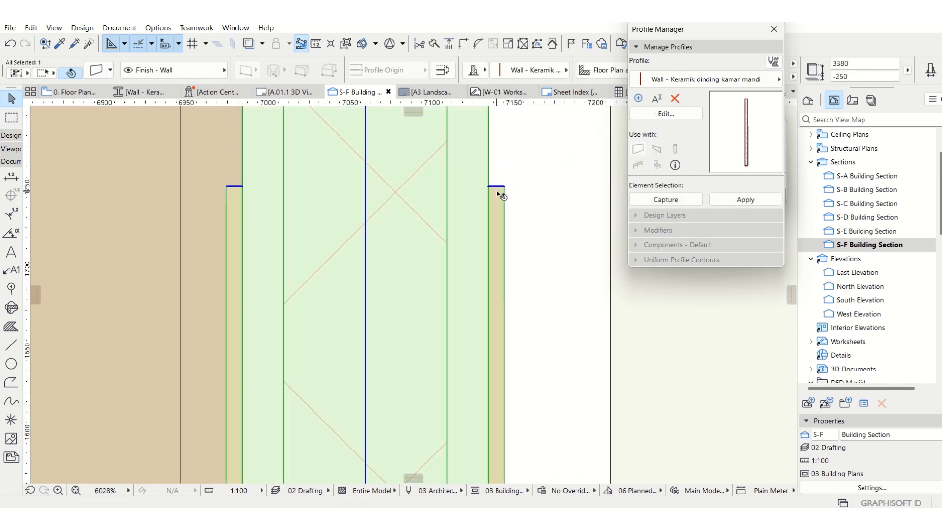
pyautogui.scroll(8, 496, 188)
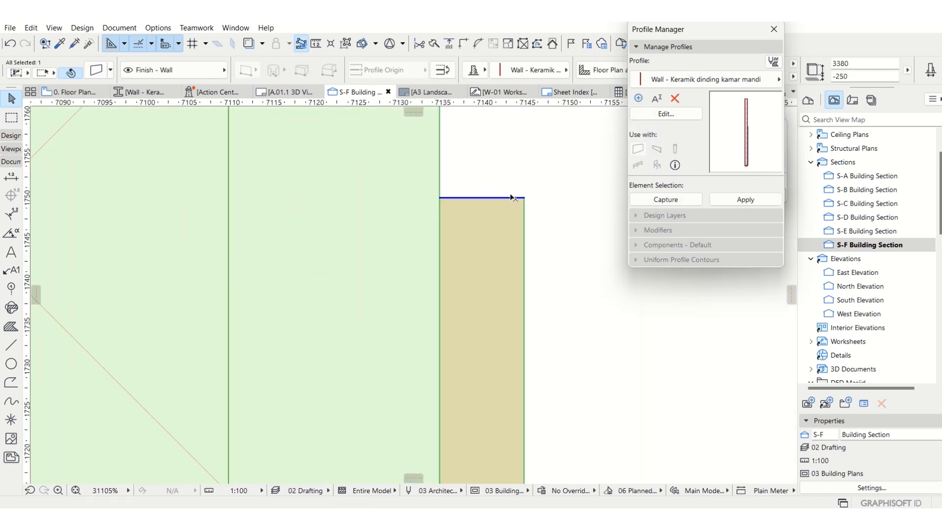
pyautogui.click(514, 198)
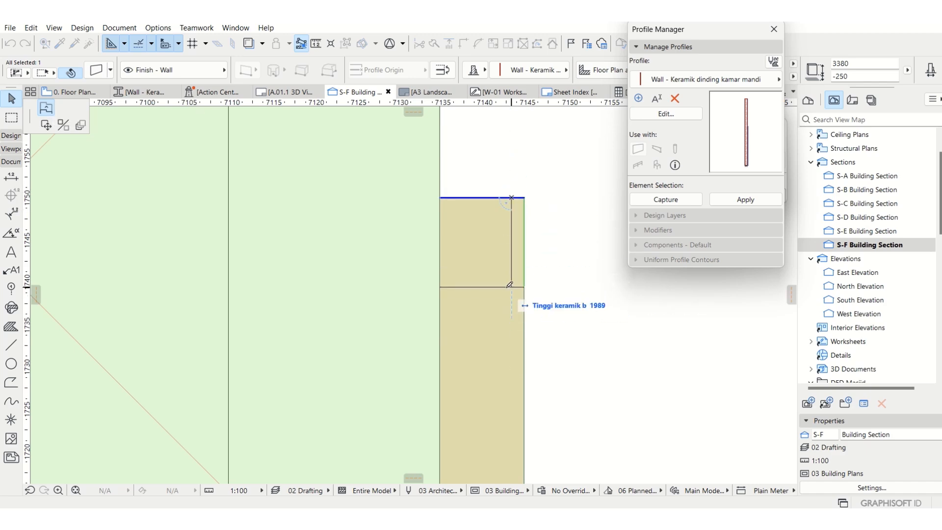
pyautogui.scroll(-10, 498, 154)
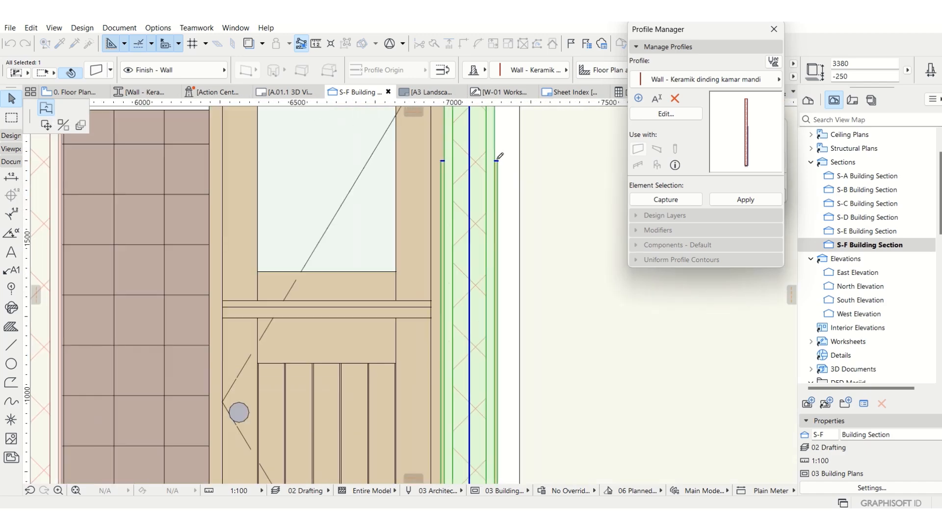
pyautogui.scroll(5, 486, 385)
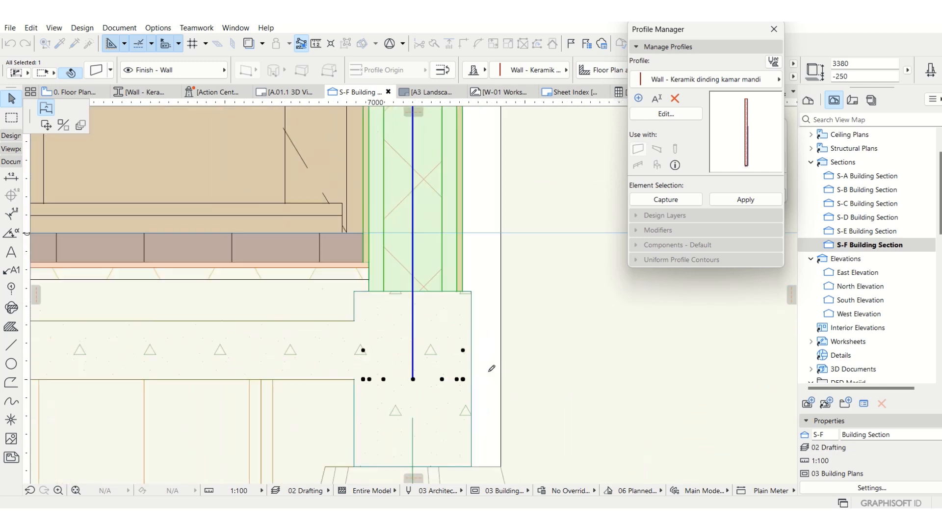
pyautogui.click(457, 380)
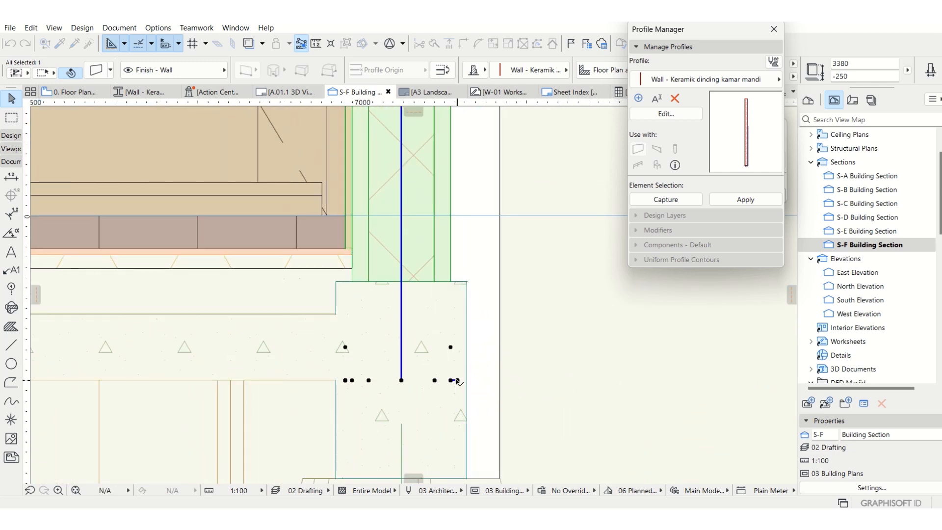
pyautogui.click(593, 362)
# Step: Return to the 3D model and examine the exterior face of the toilet's outer wall
pyautogui.scroll(-5, 502, 368)
pyautogui.scroll(-5, 501, 370)
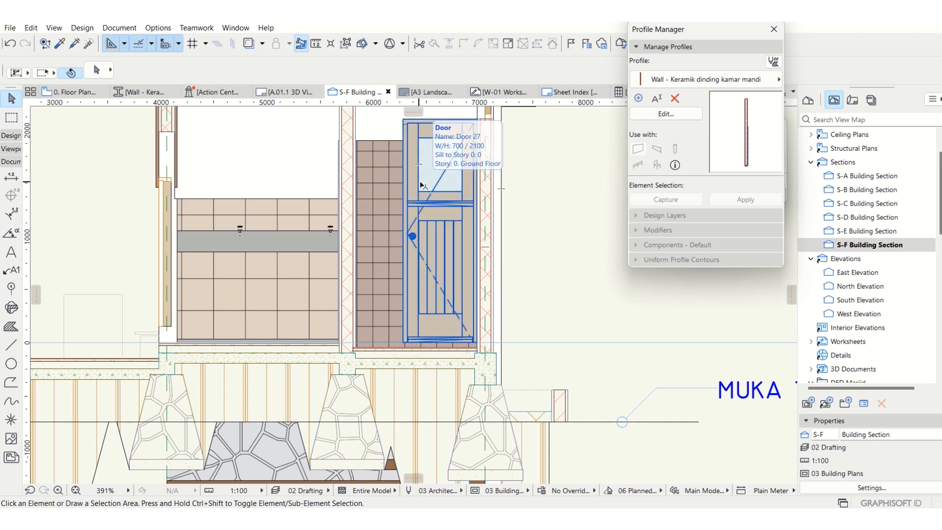
pyautogui.press('F3')
pyautogui.scroll(-10, 529, 229)
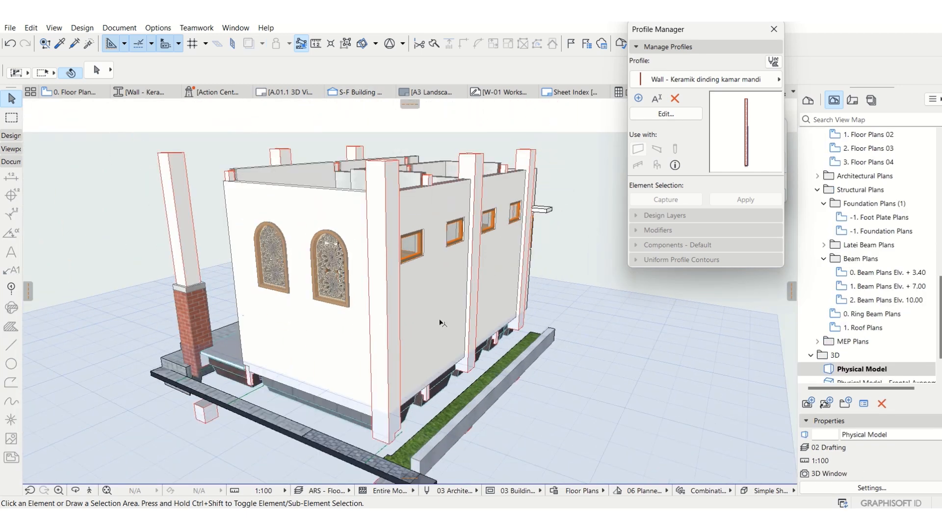
pyautogui.moveTo(476, 342); pyautogui.dragTo(393, 343)
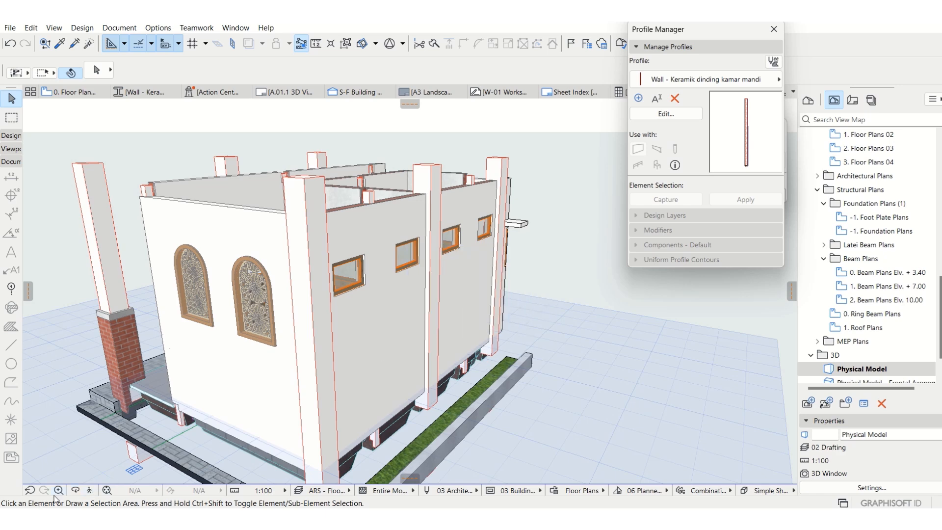
# Step: Orbit above the toilet compartments in 3D and examine the tile-free inner faces of the outer wall around the windows
pyautogui.click(78, 491)
pyautogui.moveTo(274, 267); pyautogui.dragTo(551, 338)
pyautogui.scroll(5, 273, 257)
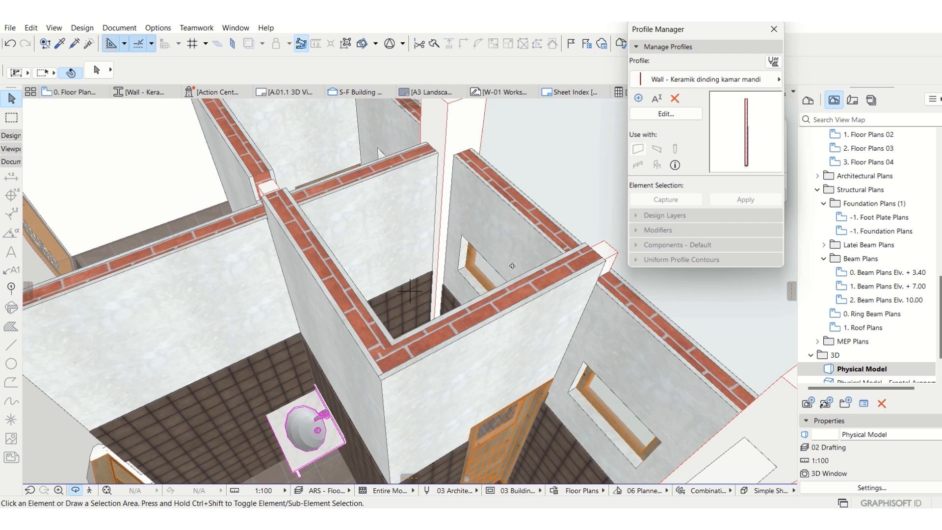
pyautogui.scroll(-2, 513, 227)
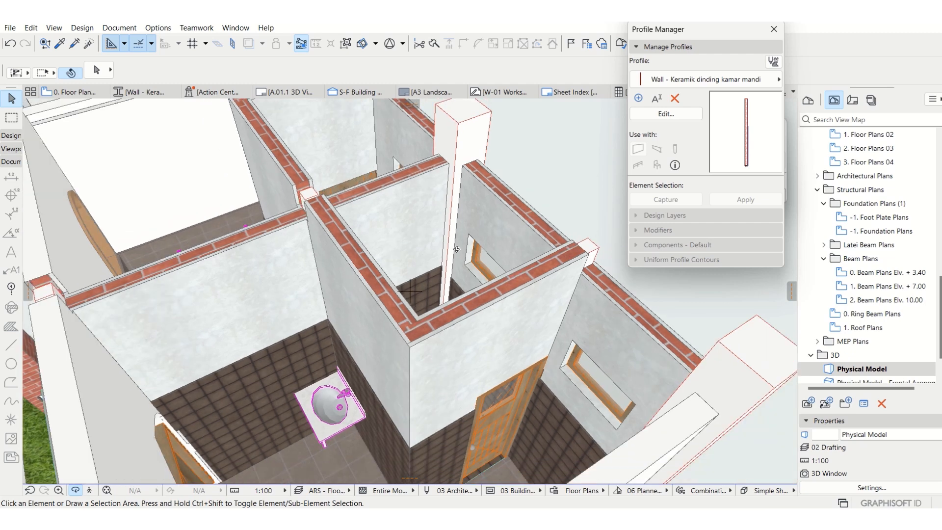
pyautogui.moveTo(379, 267); pyautogui.dragTo(462, 289)
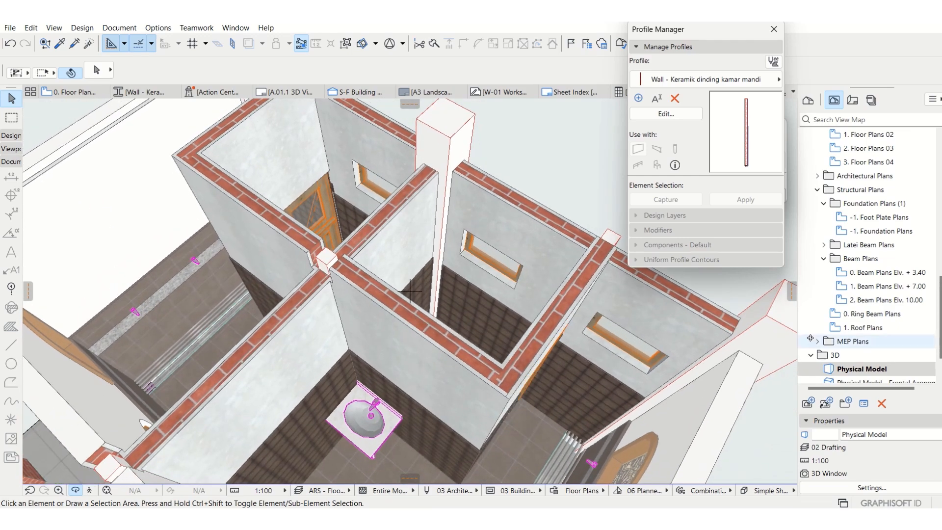
# Step: In the S-F Building Section, raise the outer wall's Tinggi keramik a edge to the underside of the ceiling
pyautogui.scroll(5, 871, 184)
pyautogui.scroll(4, 872, 184)
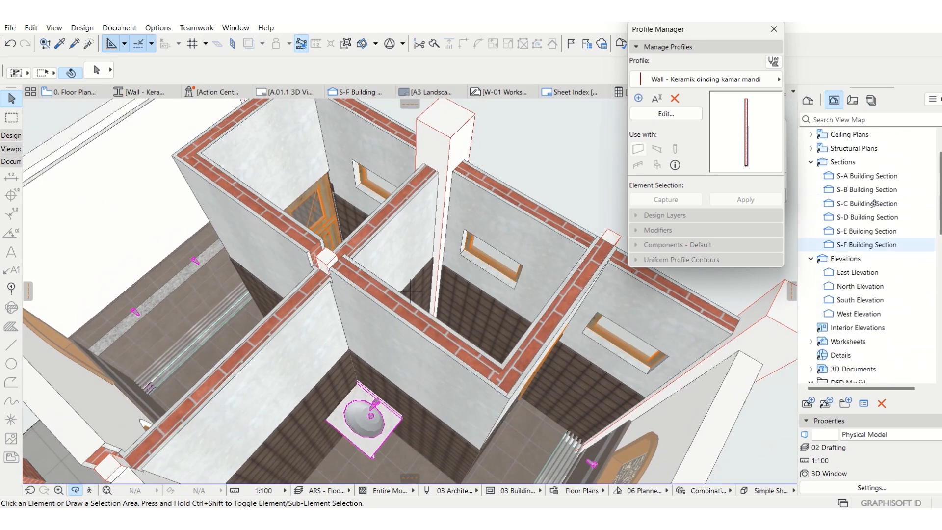
pyautogui.doubleClick(869, 244)
pyautogui.scroll(10, 446, 212)
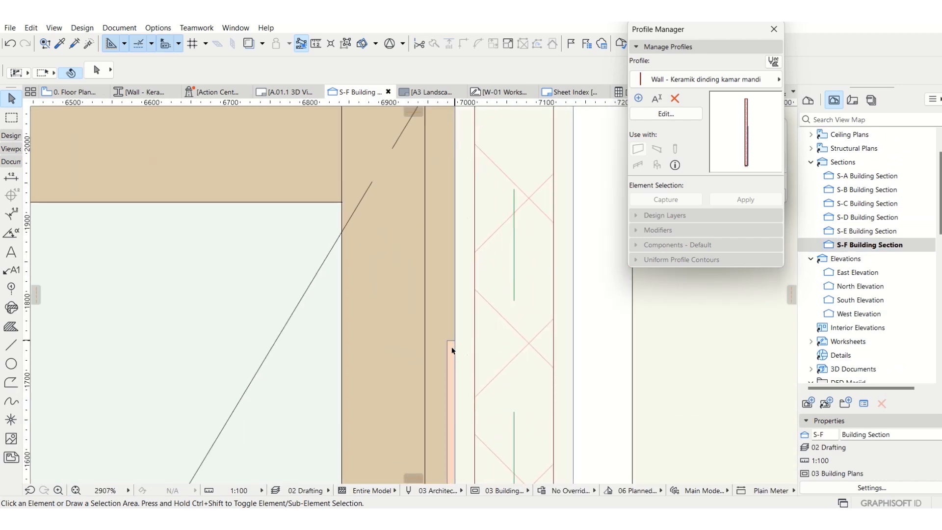
pyautogui.click(455, 352)
pyautogui.scroll(8, 457, 349)
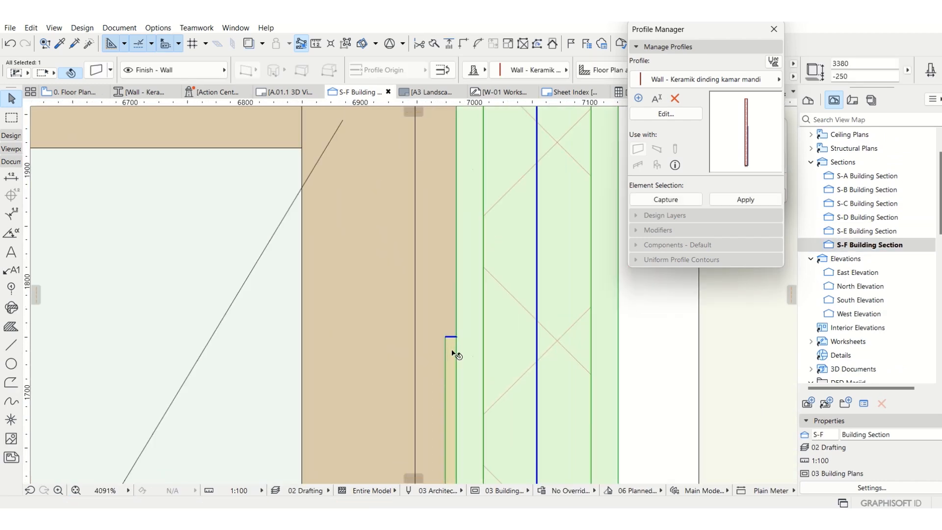
pyautogui.click(463, 299)
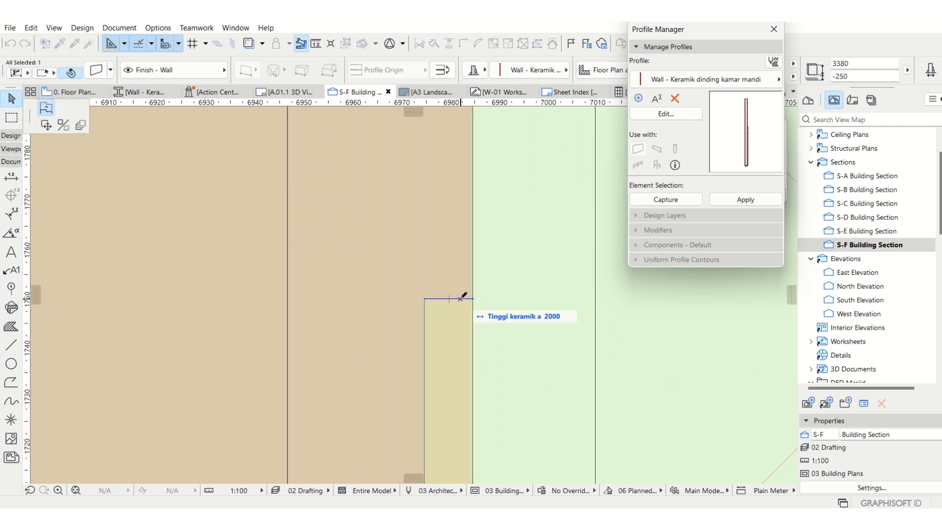
pyautogui.scroll(-15, 454, 338)
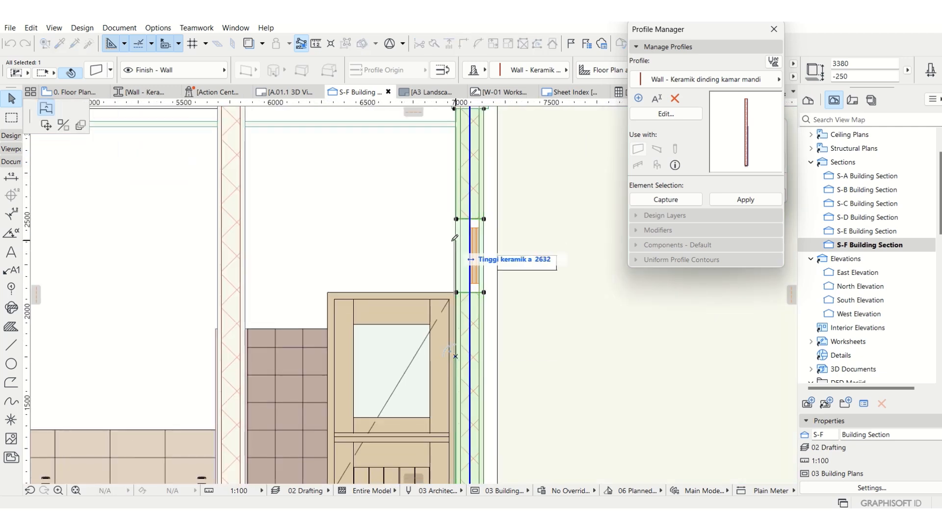
pyautogui.moveTo(452, 240); pyautogui.dragTo(452, 295, button='middle')
pyautogui.scroll(3, 461, 184)
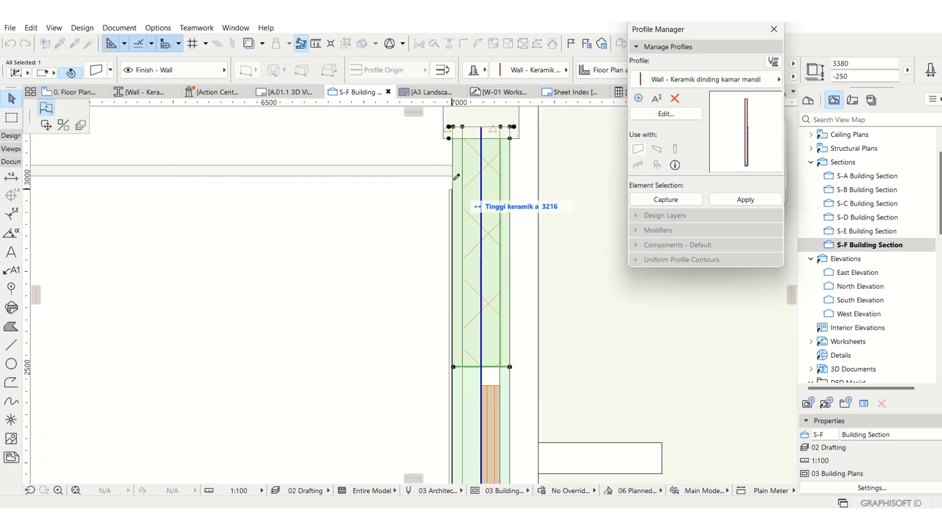
pyautogui.click(451, 176)
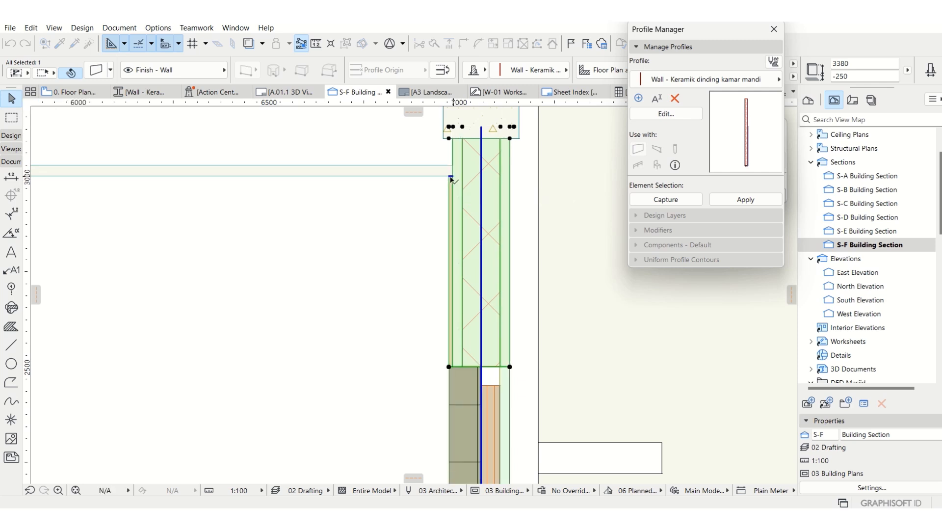
pyautogui.click(576, 314)
# Step: Examine the tile layers around the outer wall's window opening in the section
pyautogui.scroll(-3, 398, 171)
pyautogui.scroll(4, 433, 277)
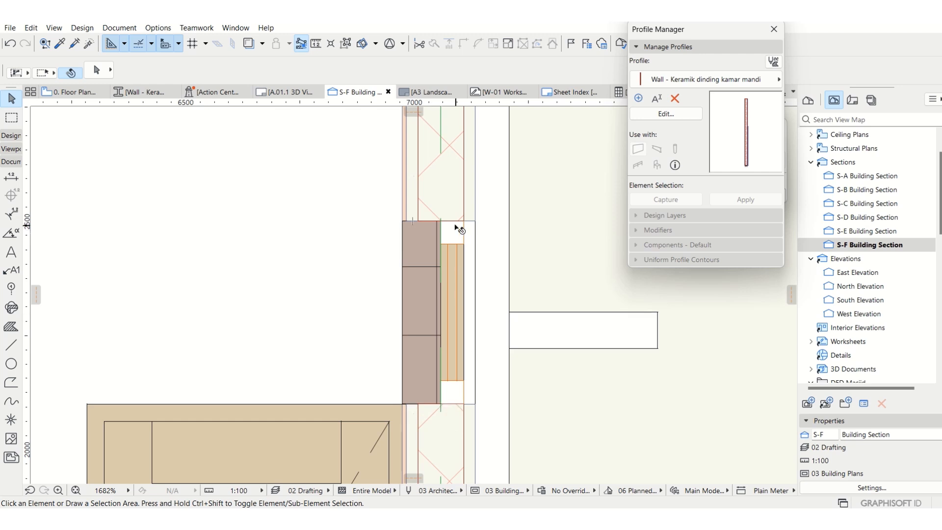
pyautogui.click(452, 197)
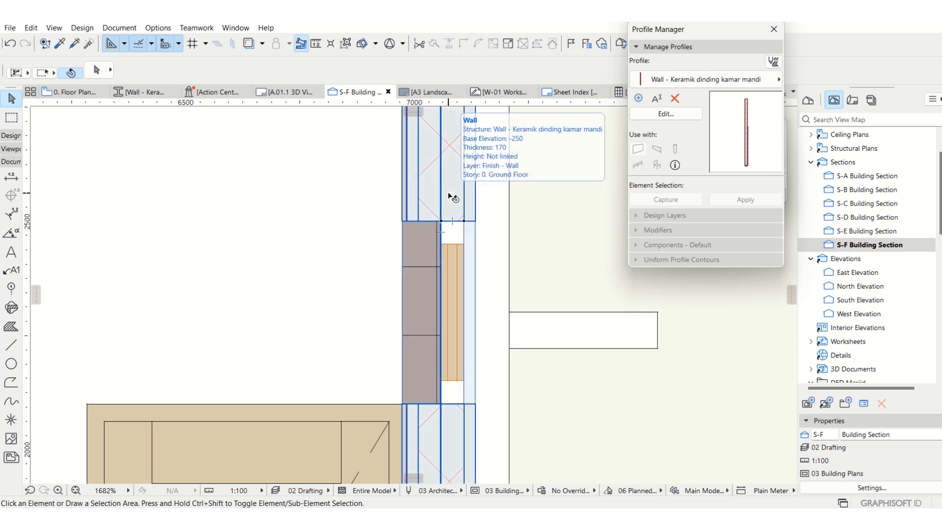
# Step: Return to the 3D model and inspect the outer wall's interior tiles and the partition walls near the washbasin
pyautogui.press('F3')
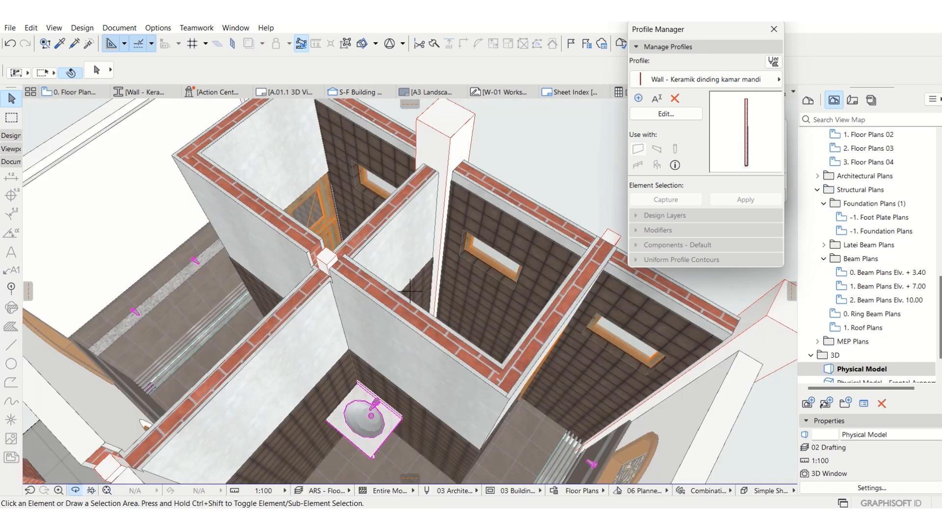
pyautogui.press('Escape')
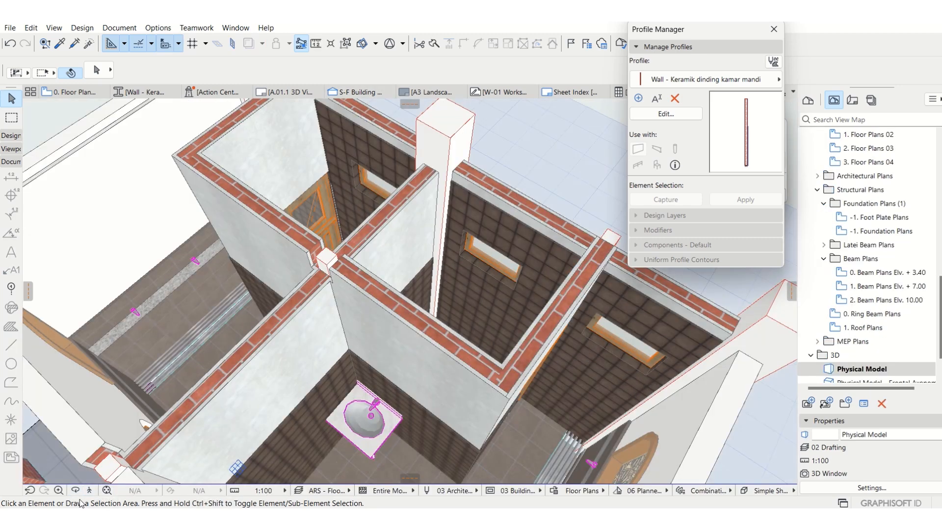
pyautogui.click(77, 493)
pyautogui.moveTo(316, 387); pyautogui.dragTo(458, 328)
pyautogui.moveTo(415, 267); pyautogui.dragTo(449, 286)
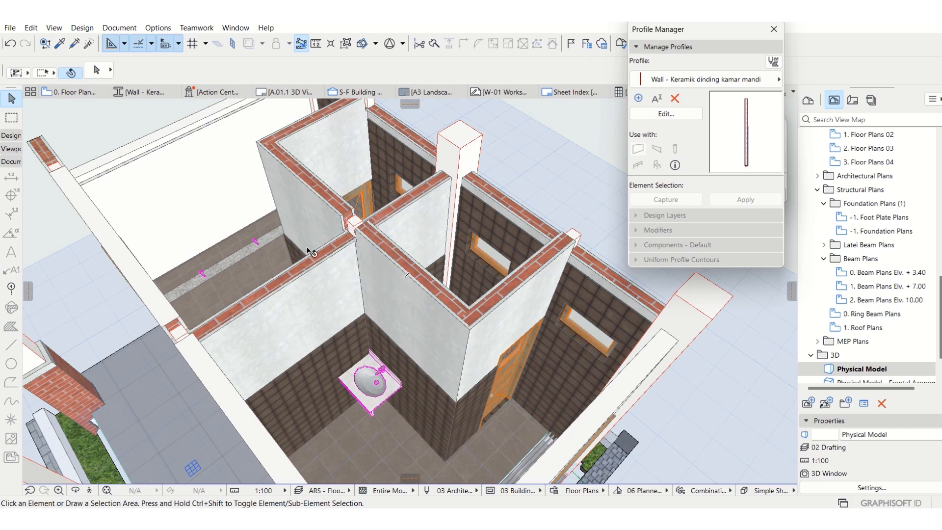
pyautogui.scroll(5, 254, 242)
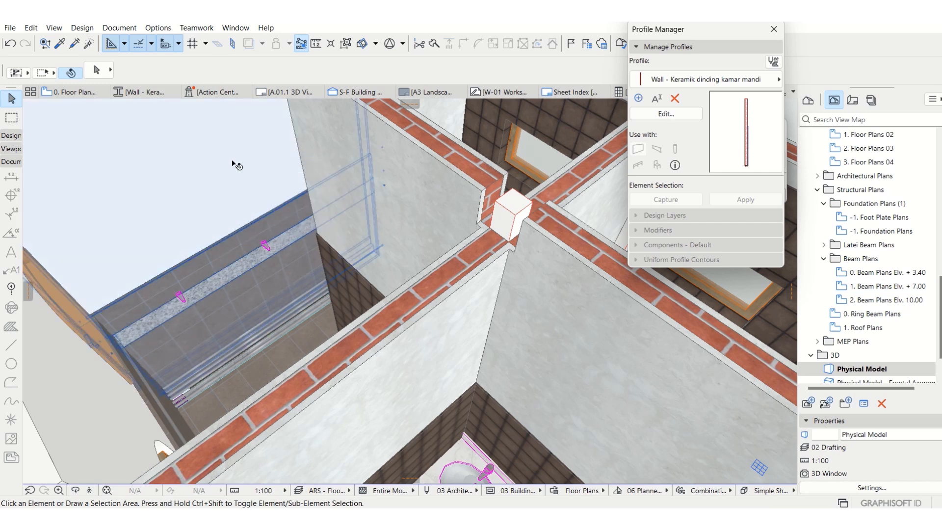
# Step: Go back to the Wall - Keramik dinding kamar mandi profile drawing and examine the upper ends of both tile layers
pyautogui.click(145, 93)
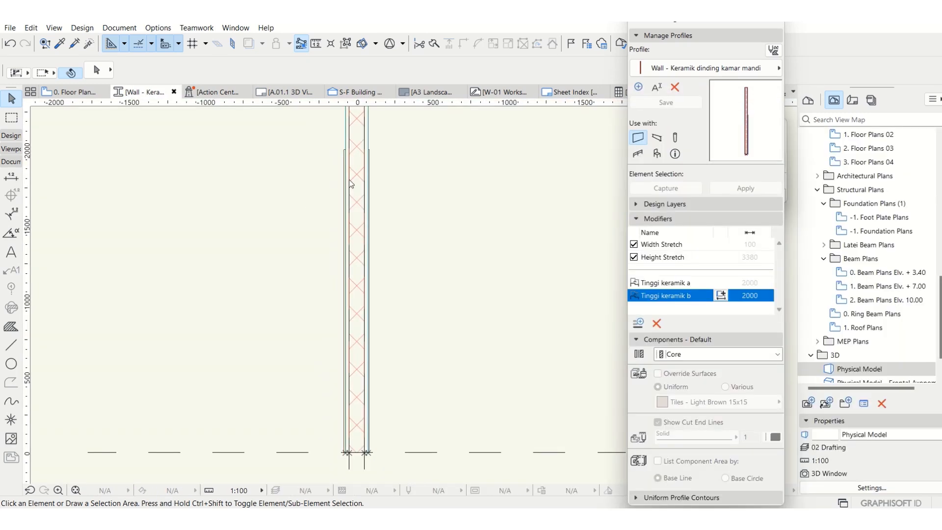
pyautogui.click(429, 188)
pyautogui.click(428, 186)
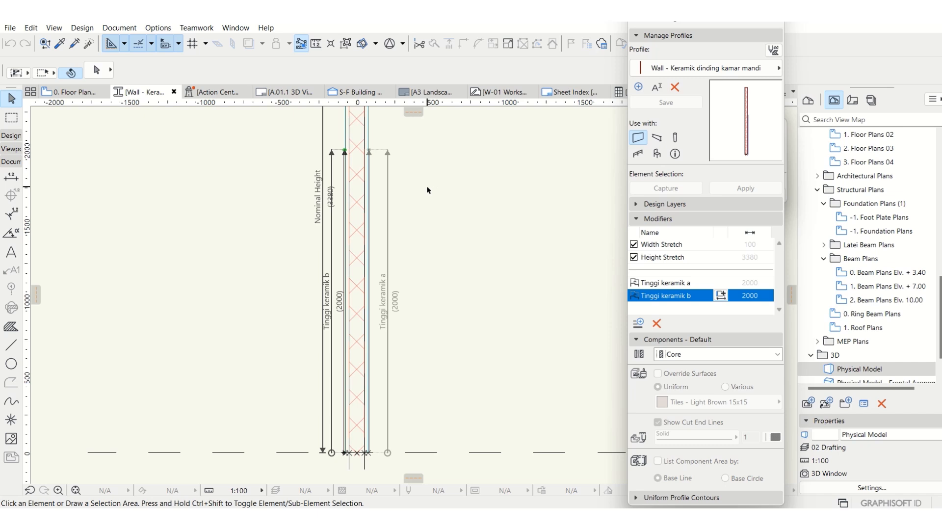
pyautogui.scroll(5, 338, 150)
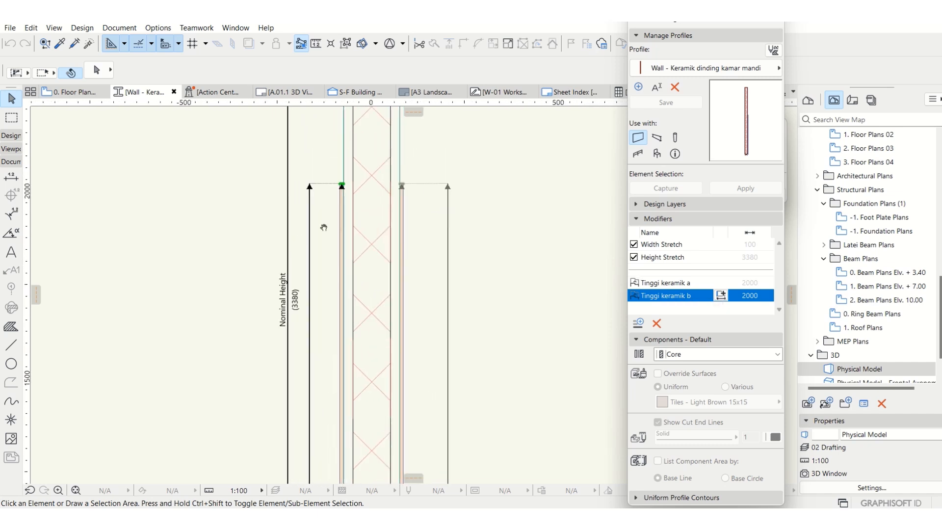
pyautogui.click(7, 326)
pyautogui.click(328, 395)
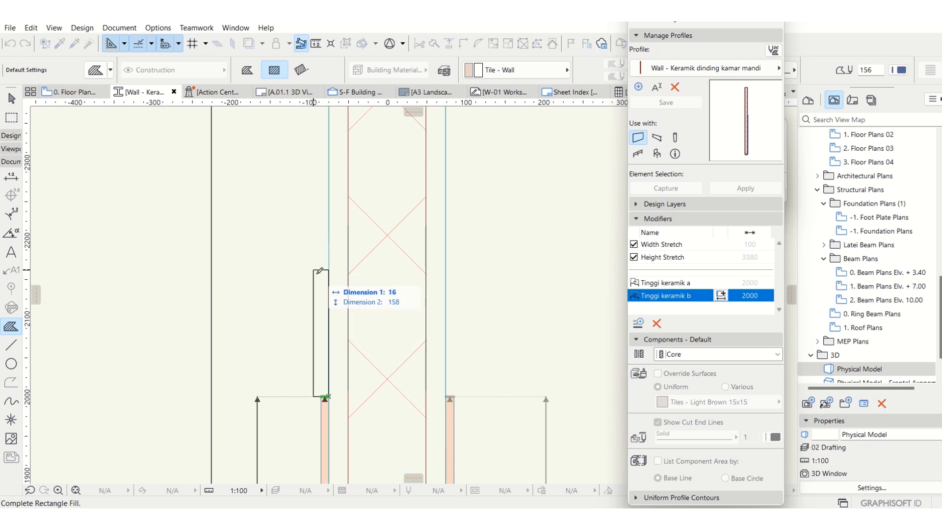
pyautogui.rightClick(303, 263)
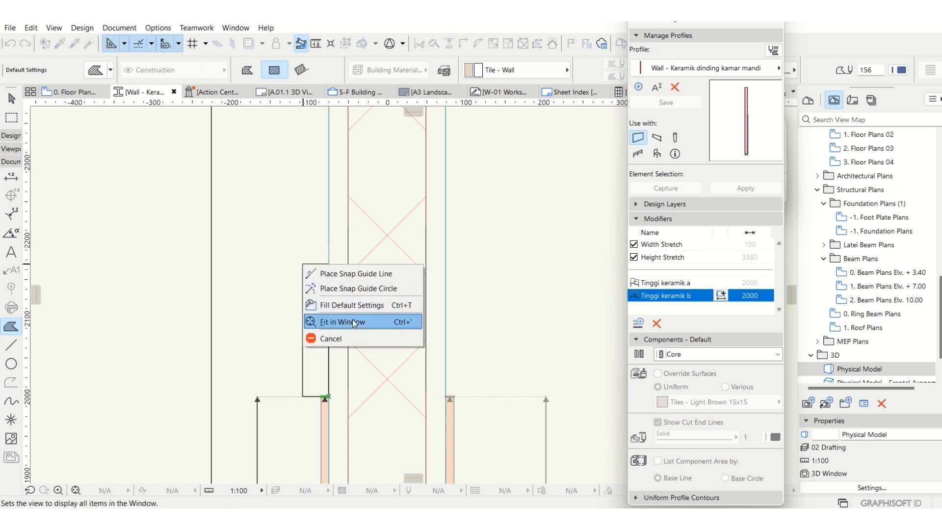
pyautogui.click(356, 334)
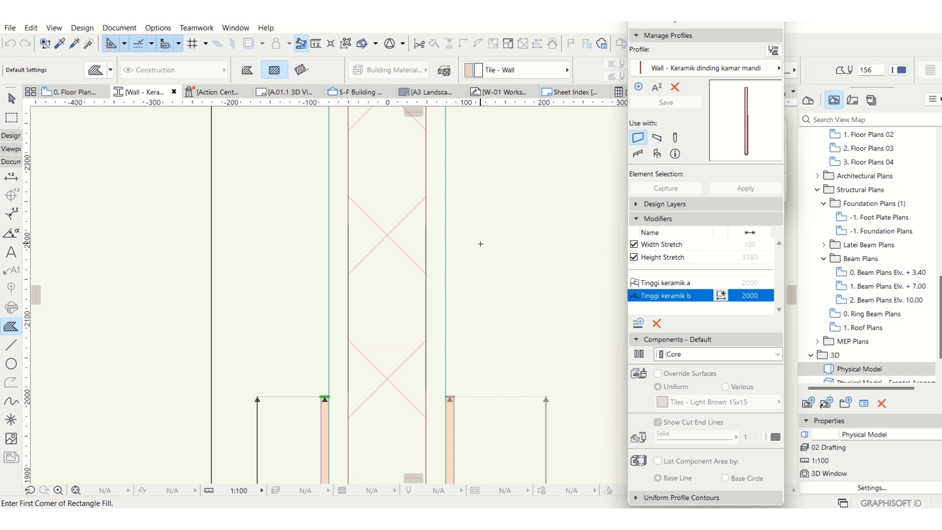
pyautogui.press('Escape')
# Step: Review the whole wall profile with its Nominal Height, Tinggi keramik a and Tinggi keramik b dimensions
pyautogui.scroll(-10, 400, 226)
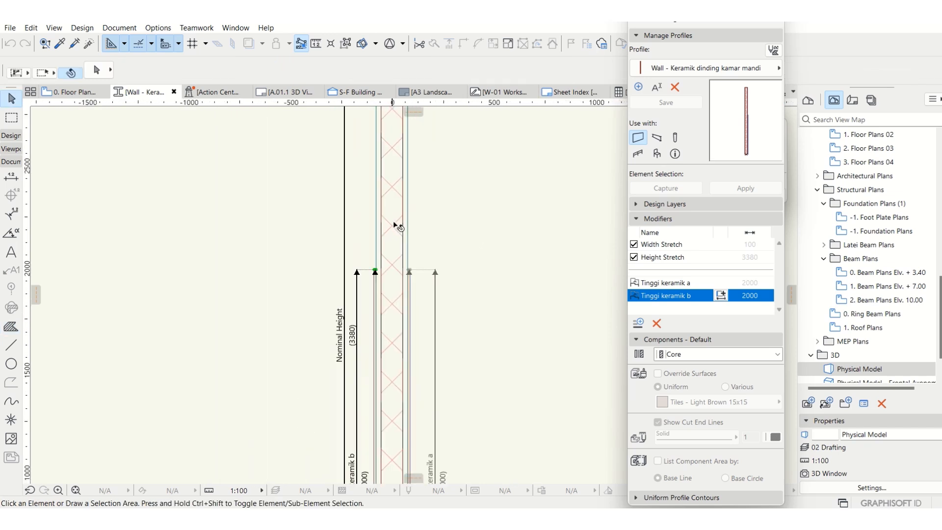
pyautogui.moveTo(431, 230); pyautogui.dragTo(420, 277, button='middle')
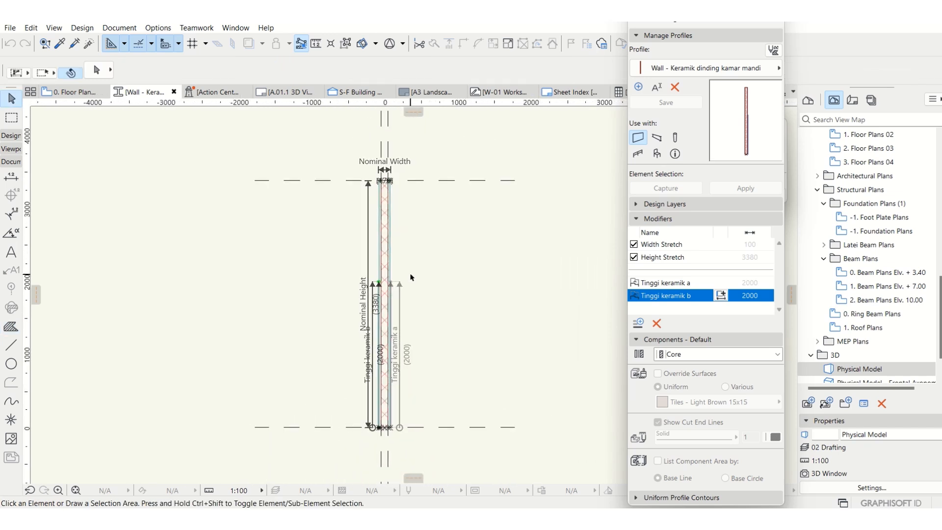
pyautogui.scroll(2, 416, 295)
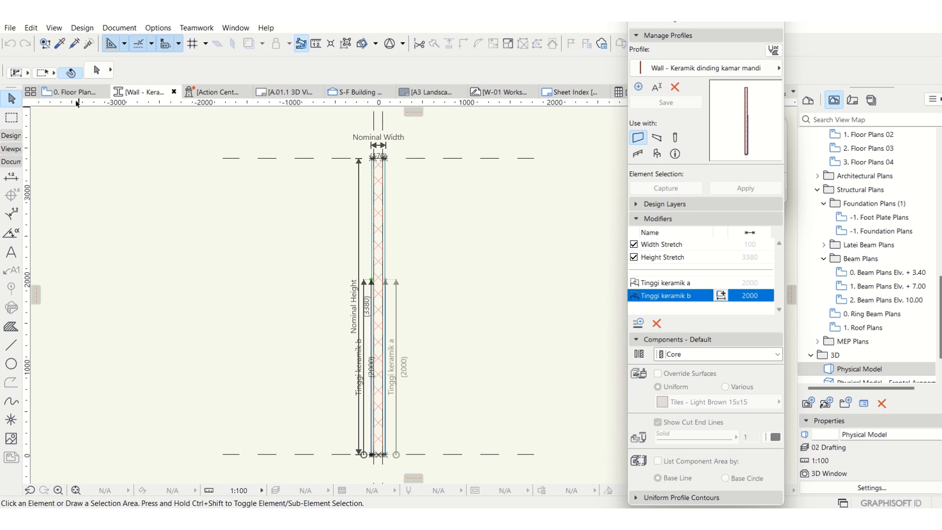
# Step: Reopen the 3D model and examine the toilet wall tiles from above on both sides of the partitions
pyautogui.press('F3')
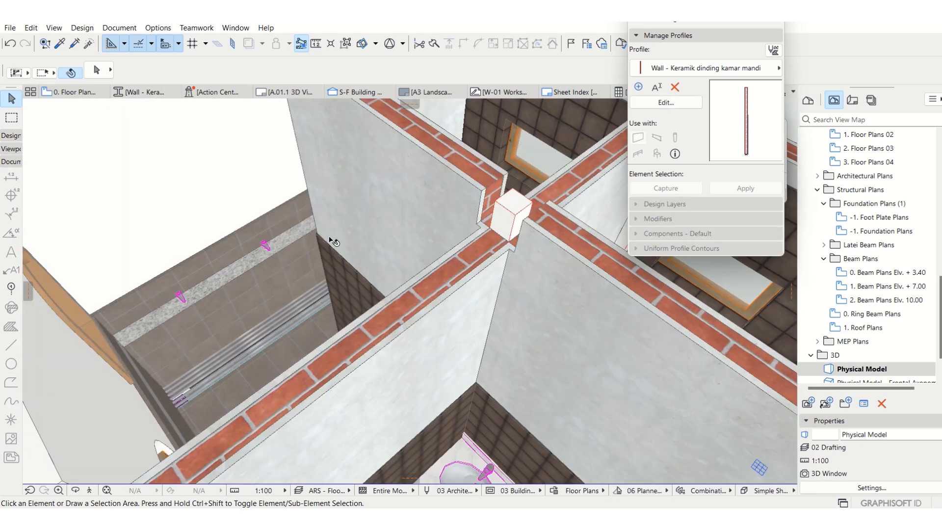
pyautogui.moveTo(334, 241); pyautogui.dragTo(199, 264)
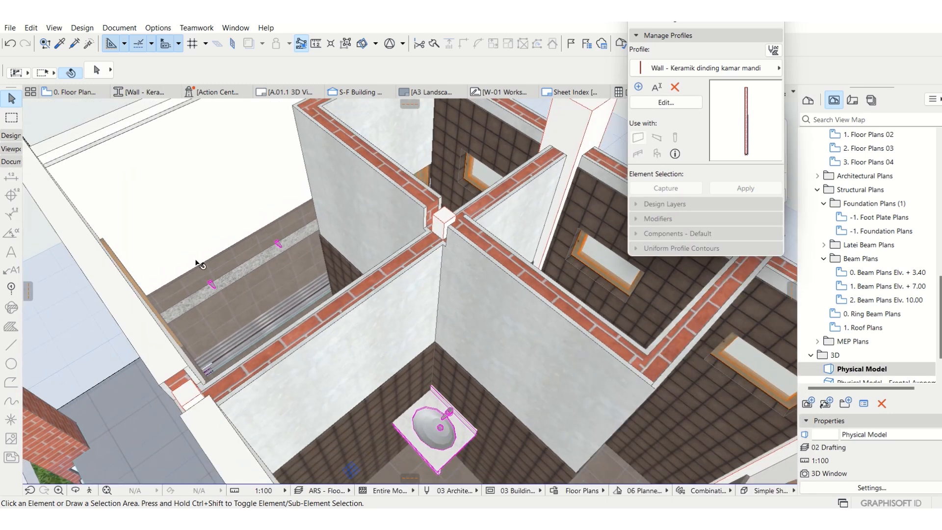
pyautogui.moveTo(115, 352); pyautogui.dragTo(402, 308)
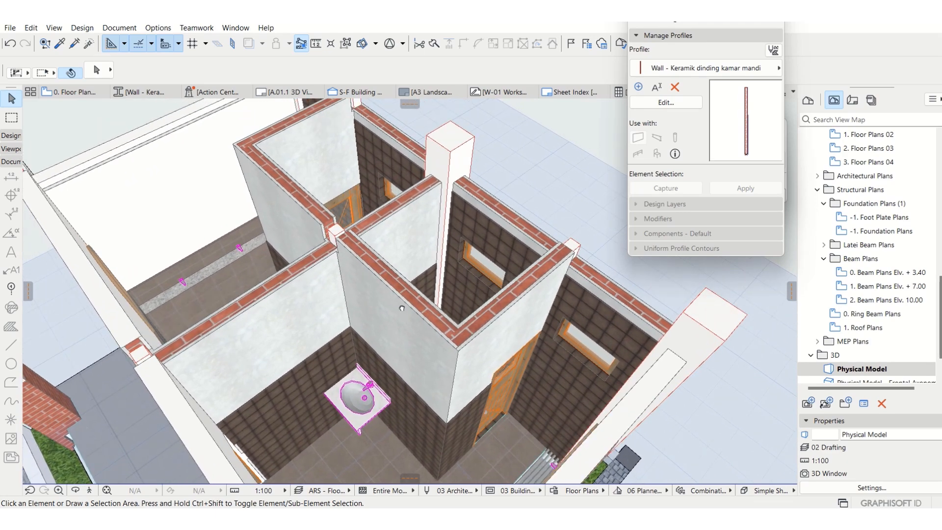
pyautogui.click(76, 492)
pyautogui.moveTo(410, 343); pyautogui.dragTo(362, 343)
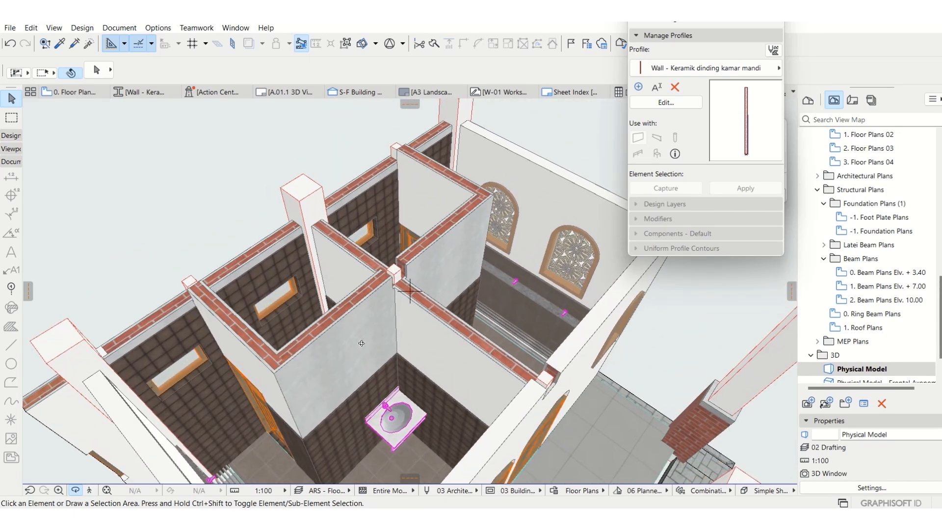